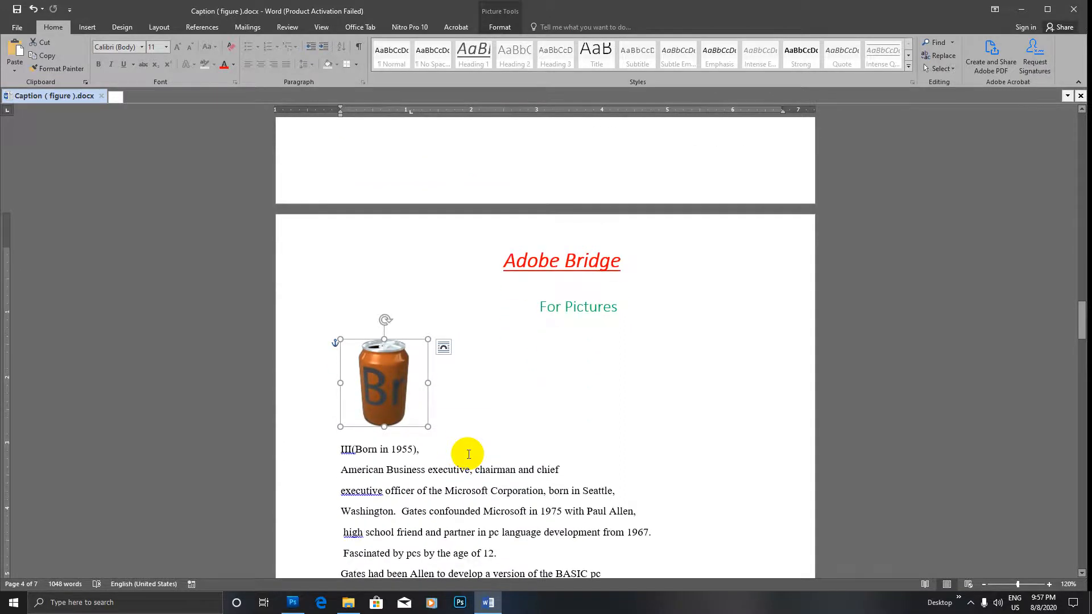
Review the headings, pictures and body text from the Adobe Bridge page through Adobe Indesign and Adobe DreamWeaver to the document's end.
scroll(466, 452, "down", 6)
scroll(467, 452, "up", 5)
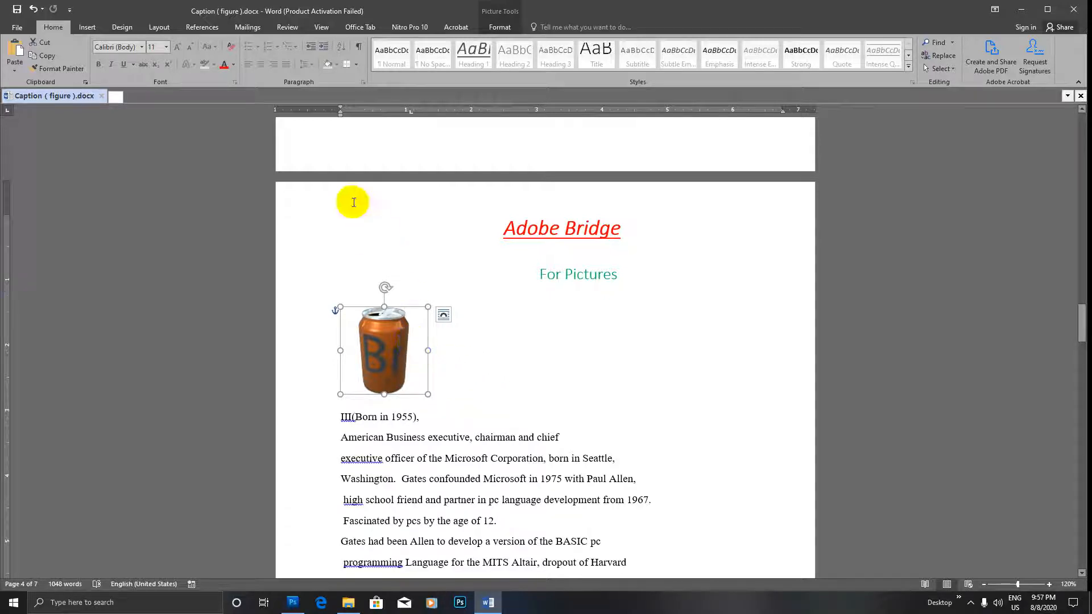
left_click(387, 309)
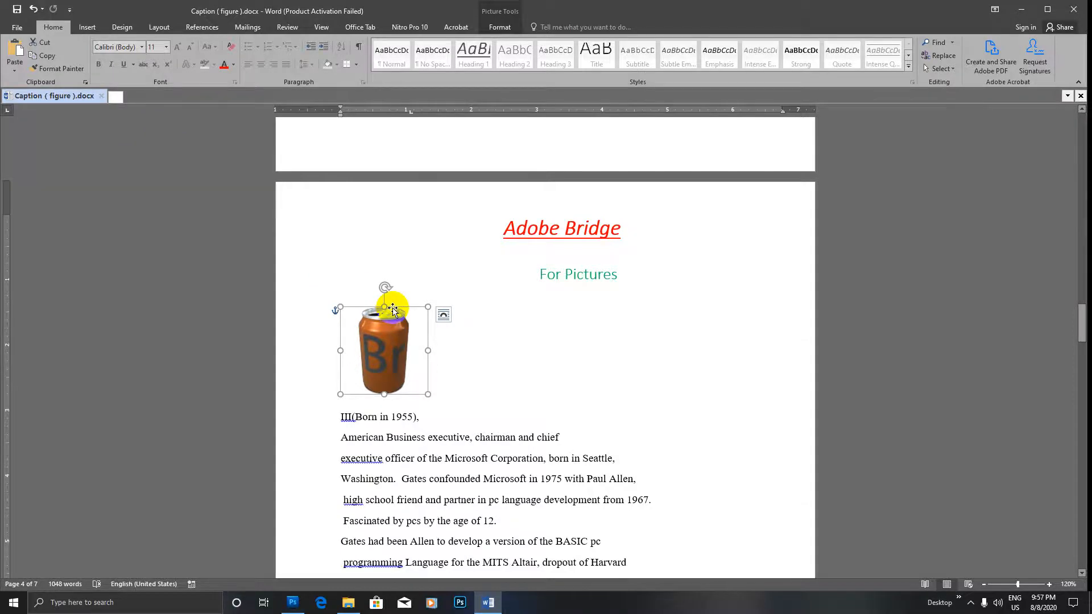
scroll(412, 342, "down", 4)
scroll(404, 286, "down", 7)
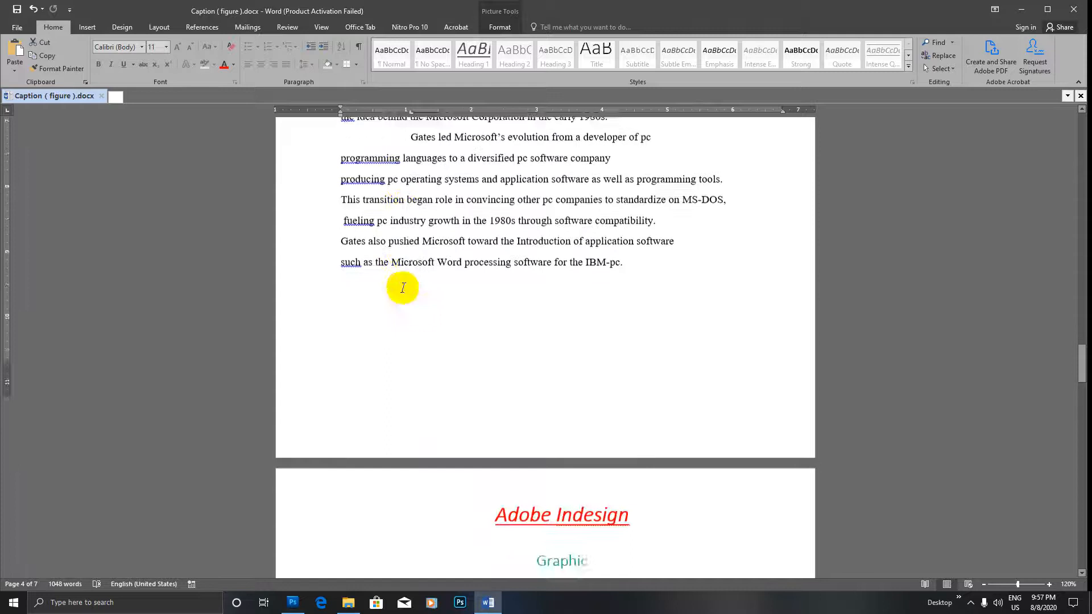
left_click(393, 370)
scroll(392, 370, "down", 1)
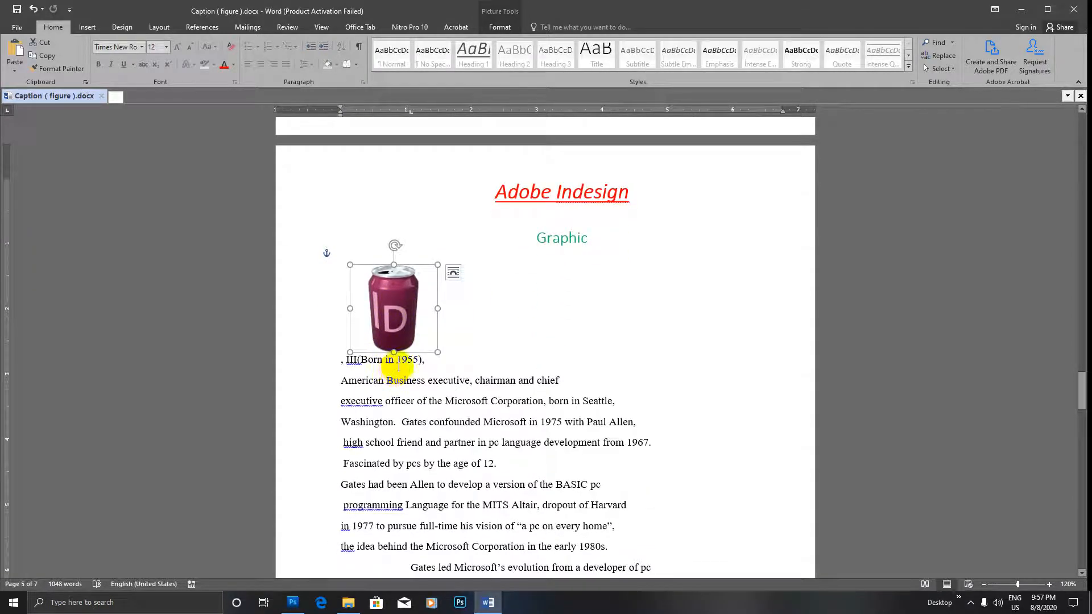
scroll(398, 366, "down", 3)
scroll(370, 364, "up", 3)
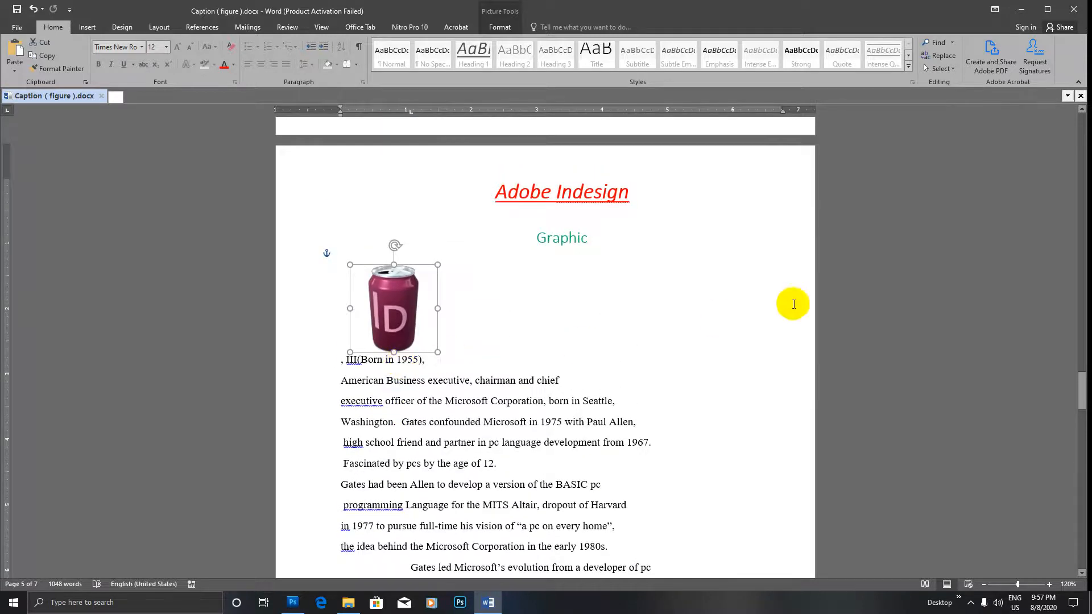
scroll(794, 304, "down", 7)
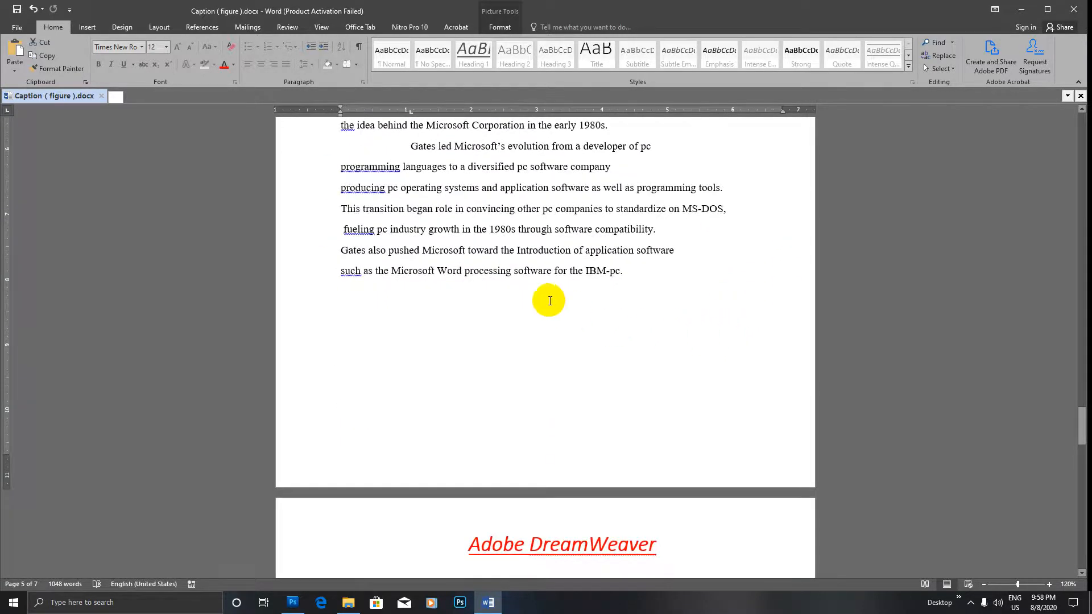
scroll(550, 301, "up", 5)
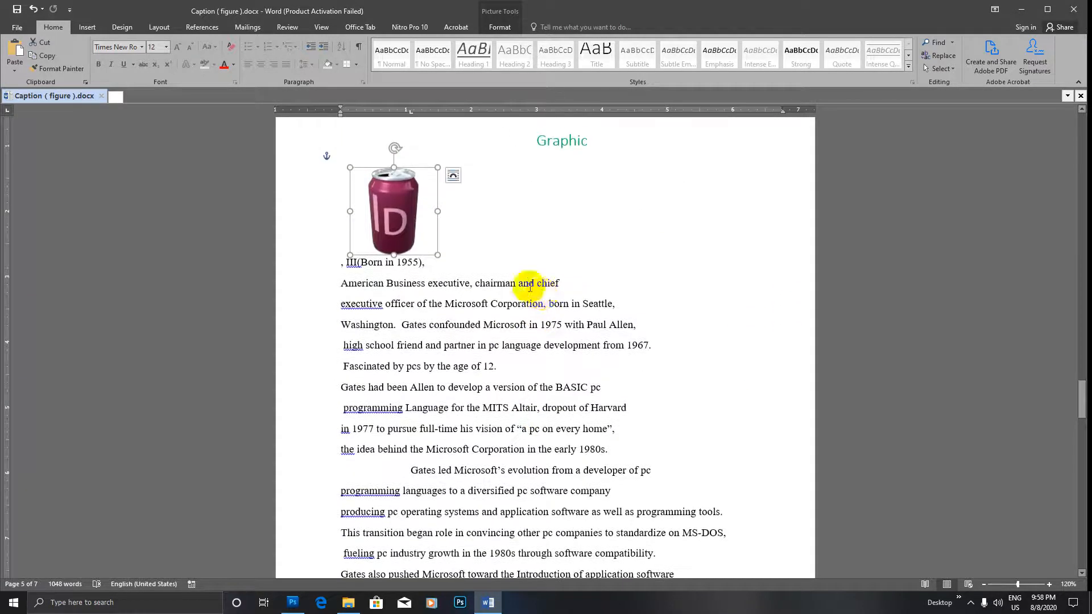
scroll(462, 260, "up", 1)
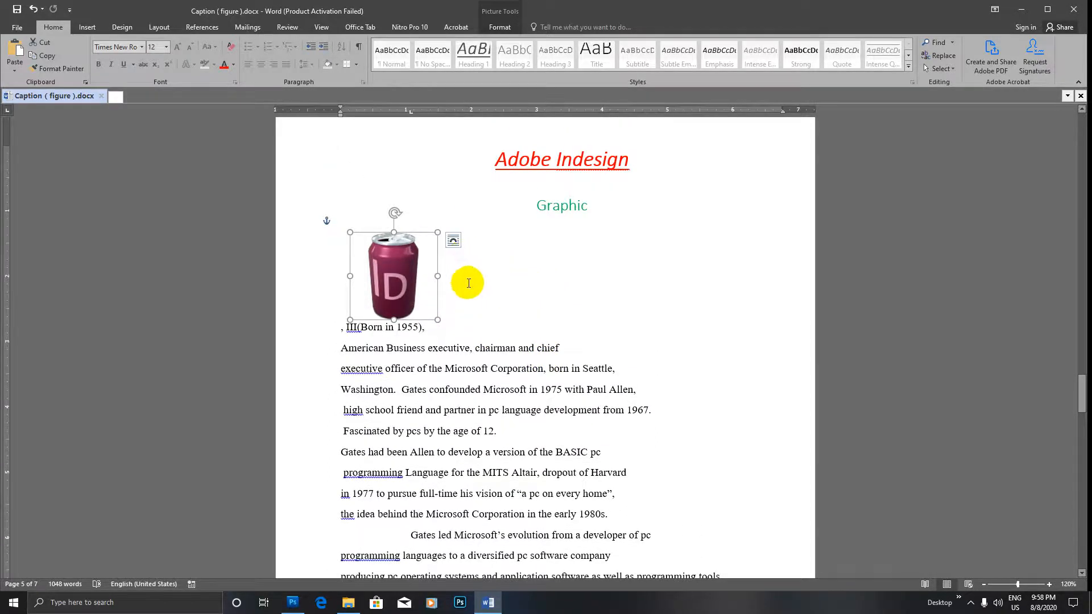
scroll(466, 267, "down", 10)
scroll(494, 322, "down", 15)
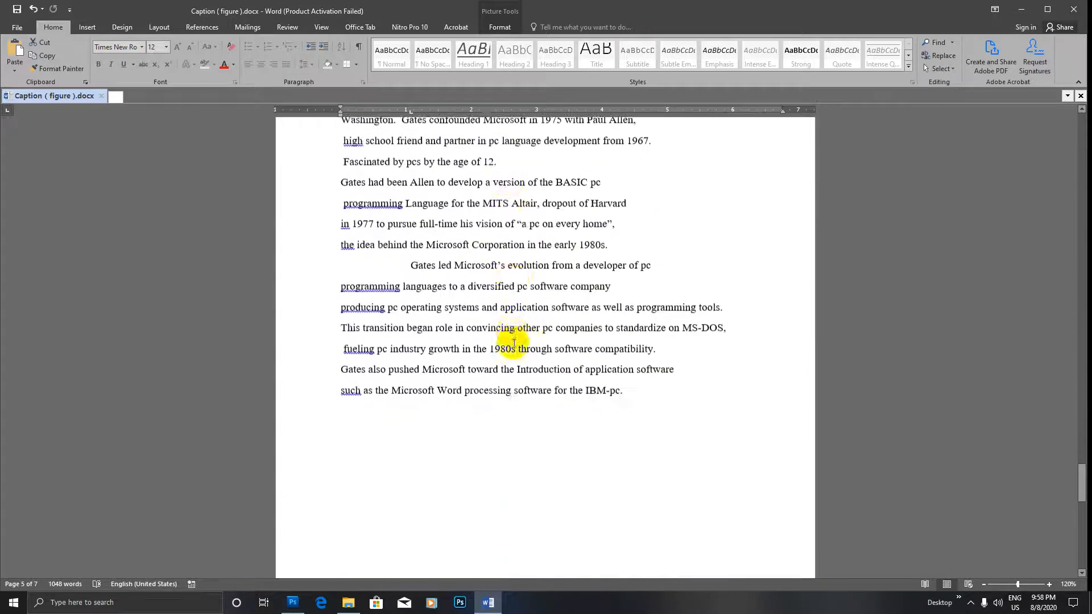
scroll(530, 358, "down", 1)
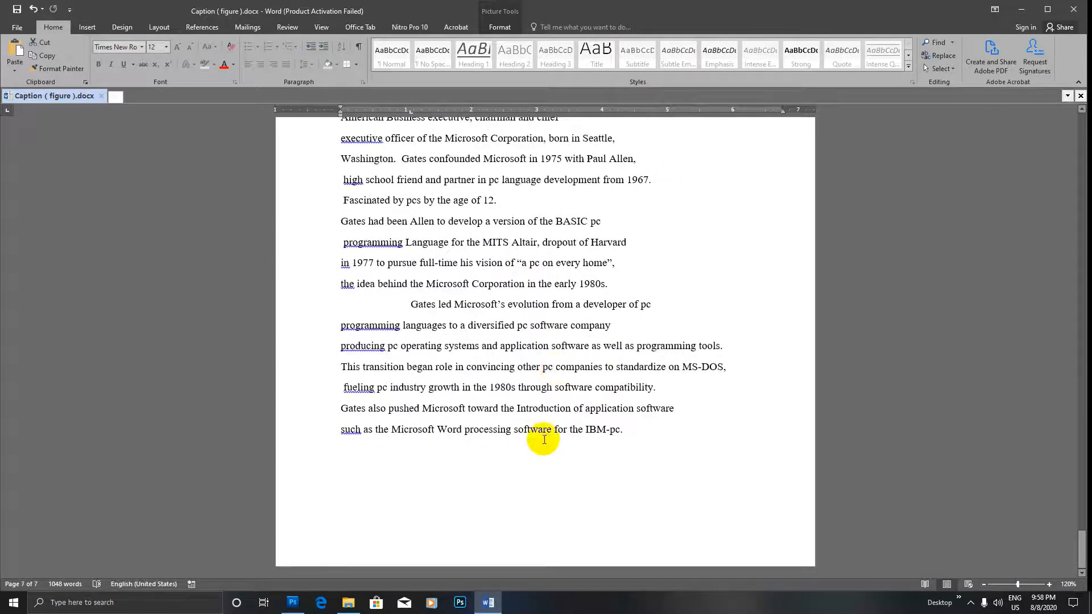
Insert a page break after the document's last line of text and place the cursor on the new blank page.
left_click(639, 435)
key("ctrl+Return")
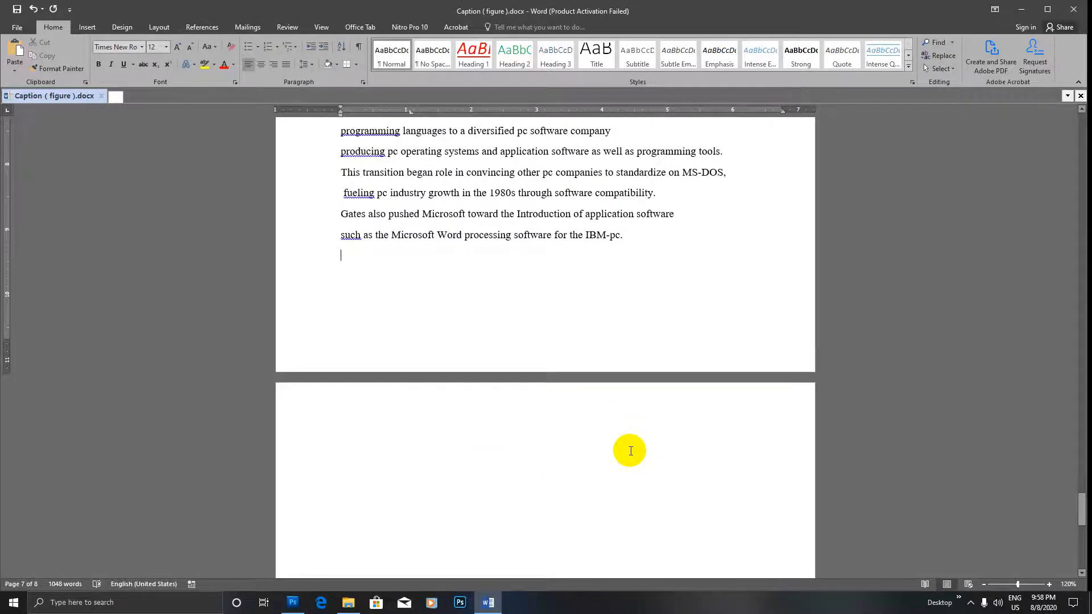
scroll(398, 452, "down", 2)
key("Return")
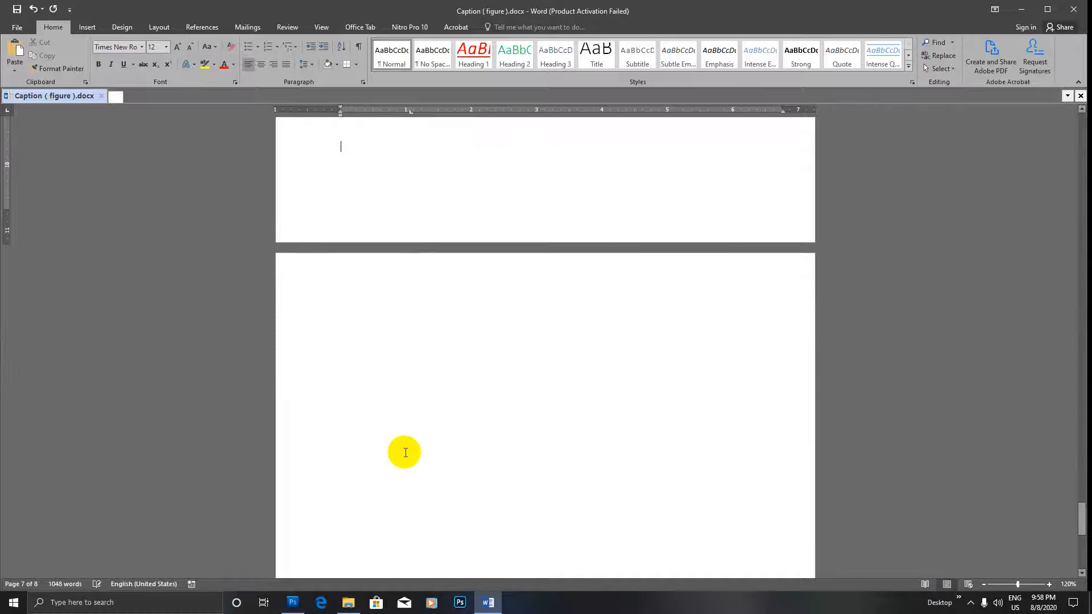
left_click(411, 326)
Try to open the Caption style's editing options with the laptops picture on the Computer page selected.
scroll(410, 326, "up", 20)
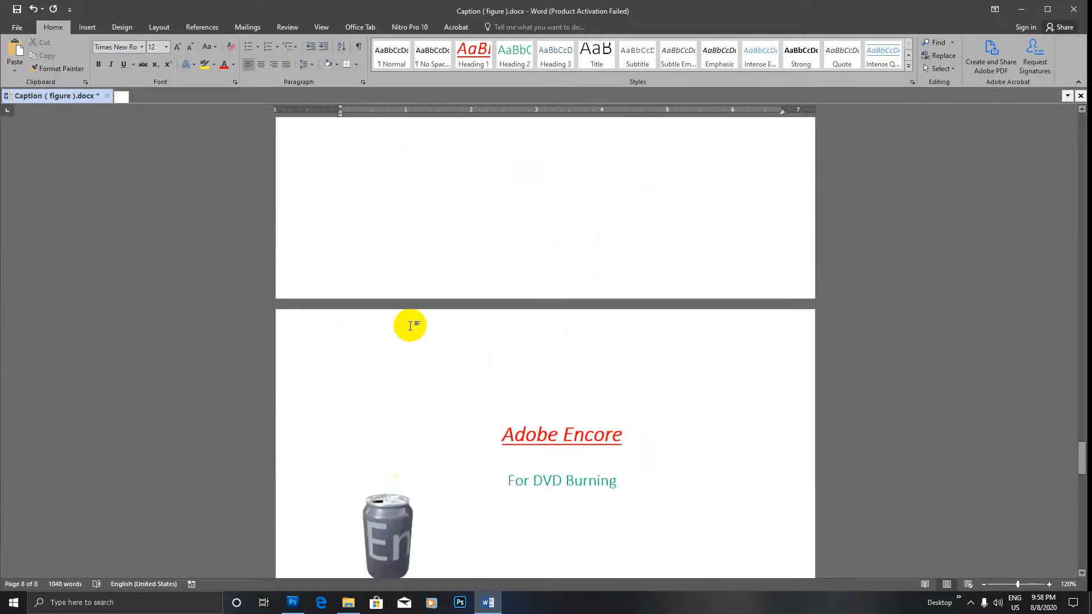
scroll(410, 326, "up", 20)
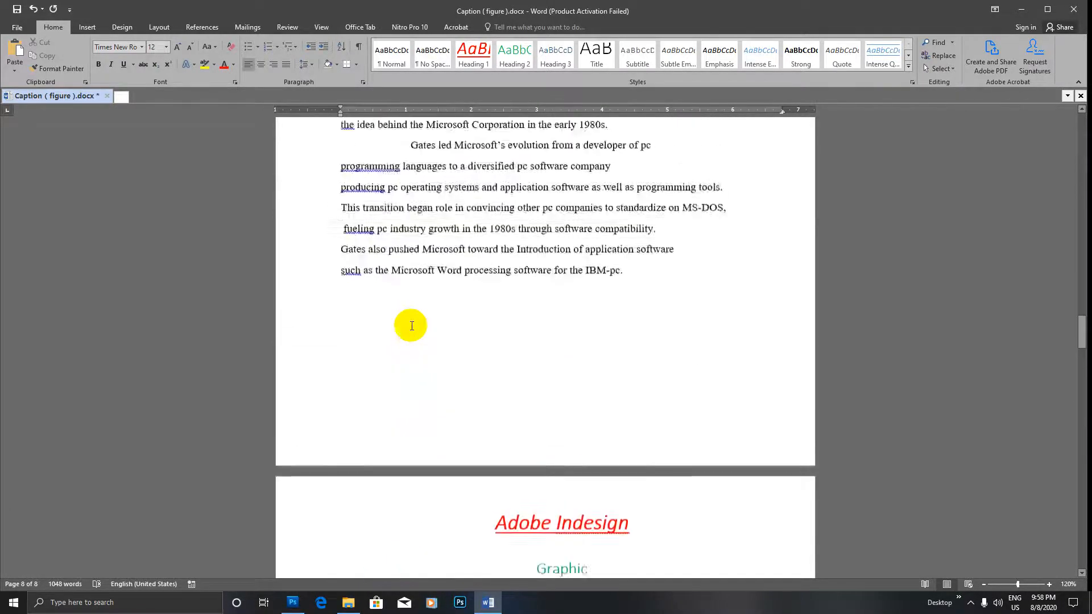
scroll(410, 327, "up", 20)
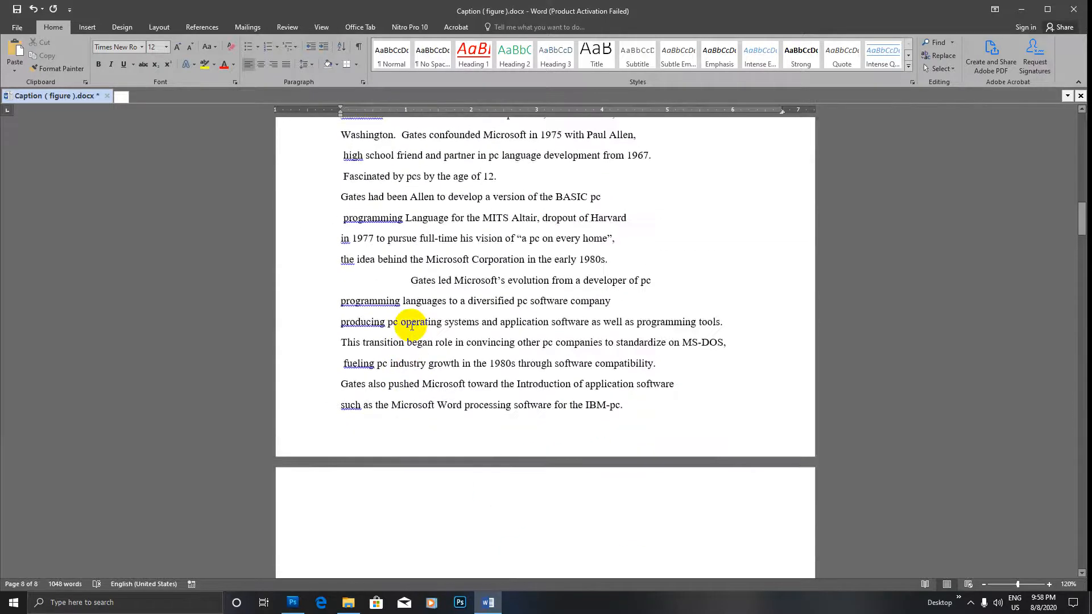
scroll(408, 331, "up", 10)
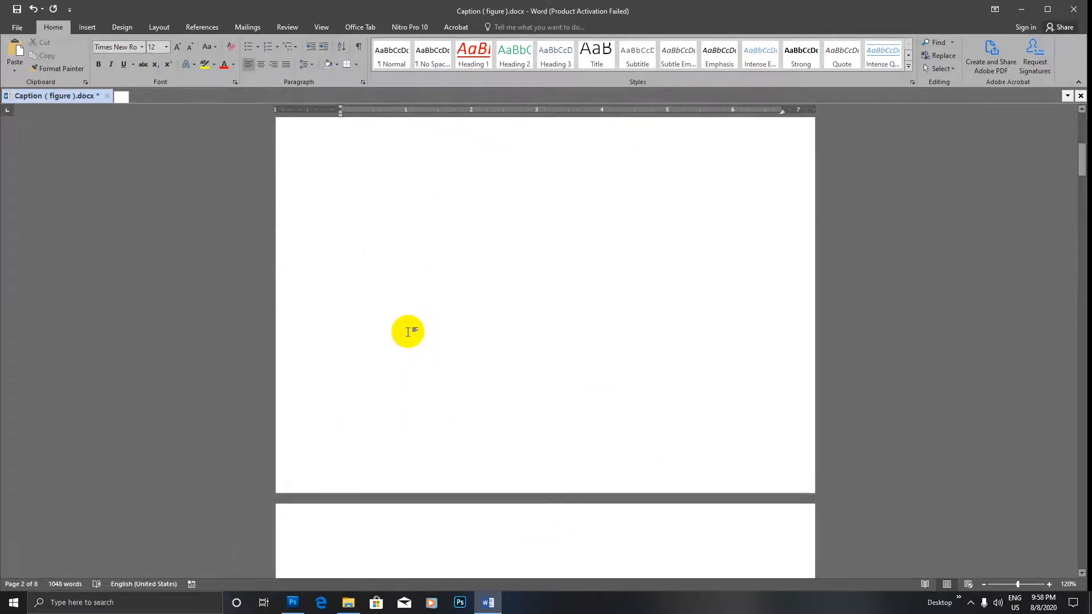
scroll(416, 329, "down", 10)
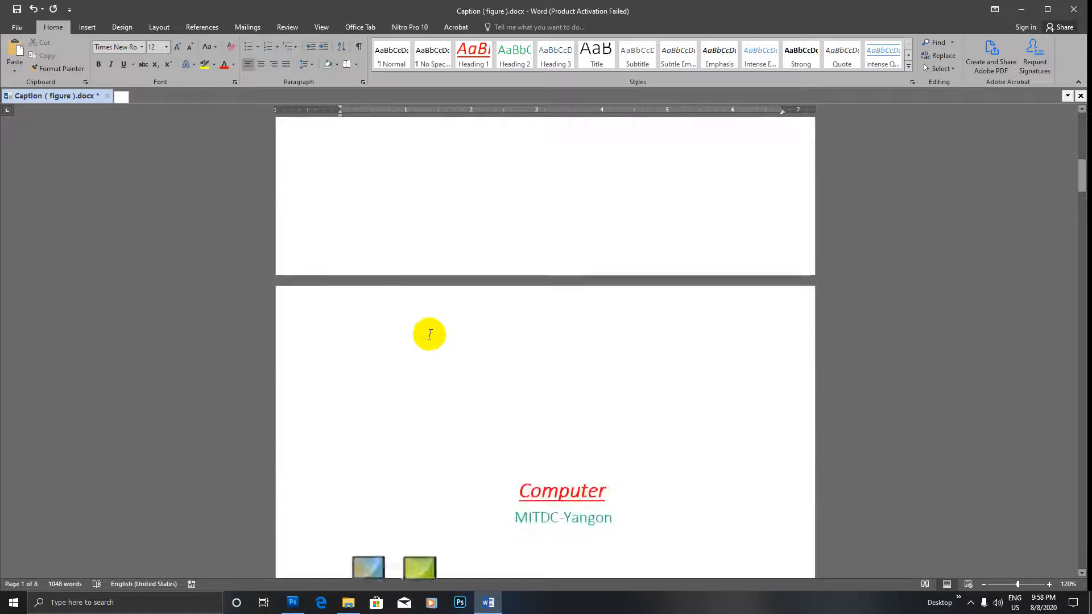
left_click(398, 360)
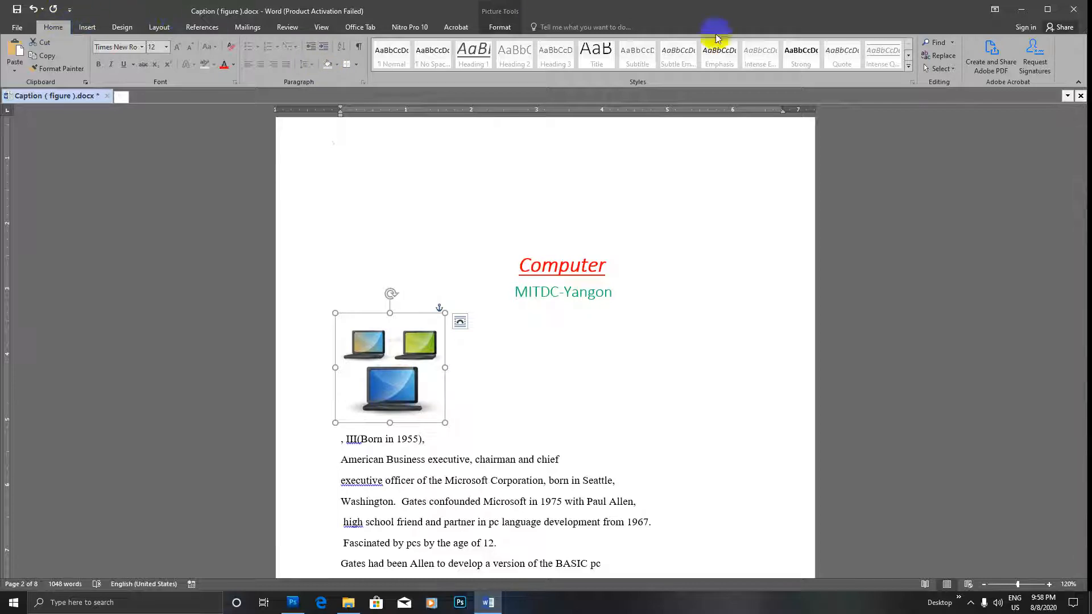
left_click(908, 66)
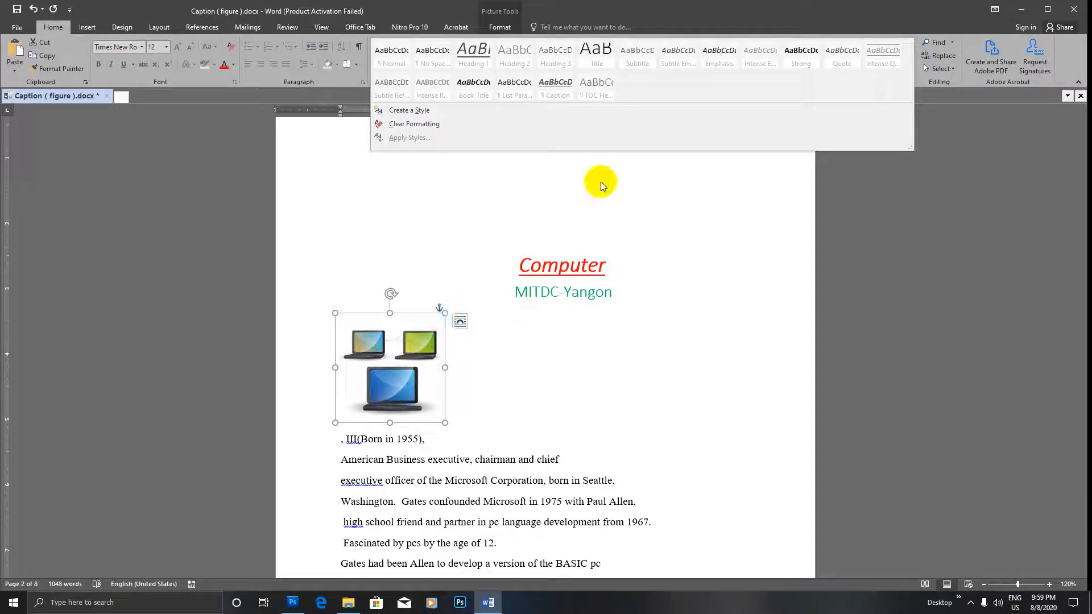
right_click(554, 95)
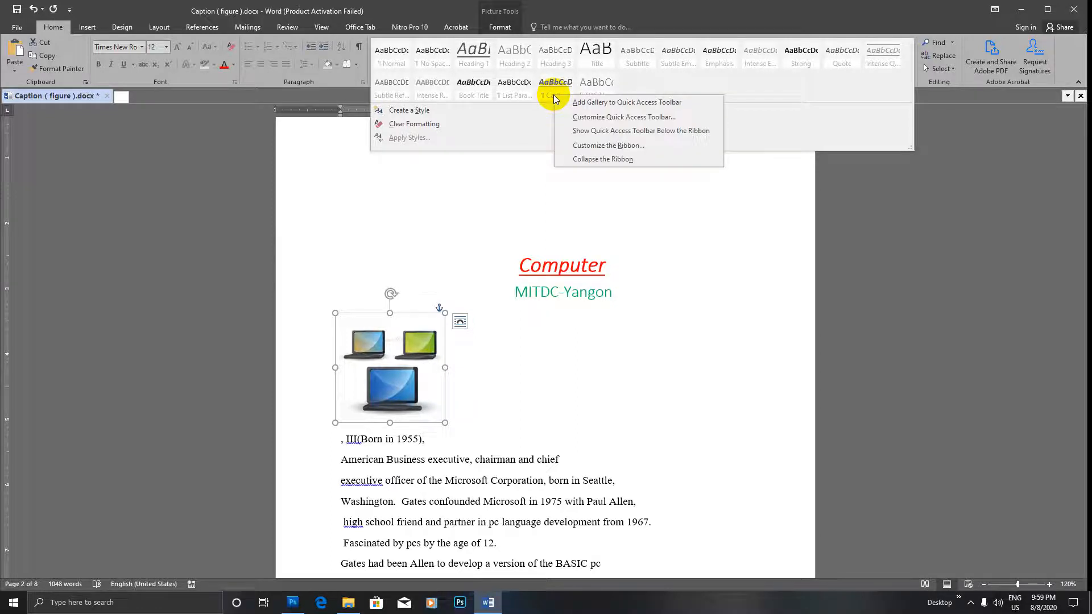
right_click(555, 84)
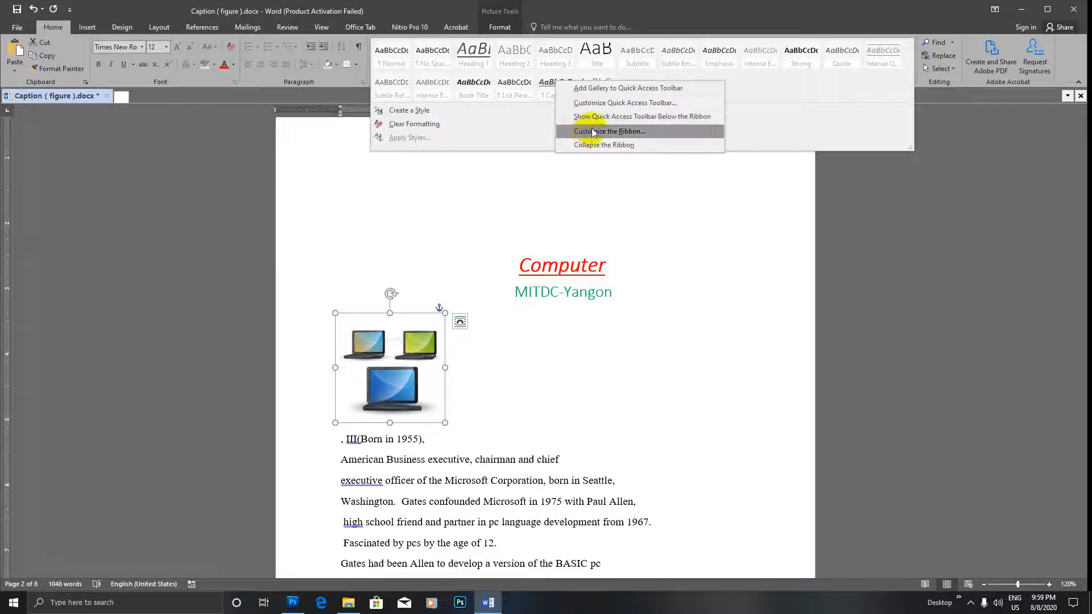
left_click(545, 86)
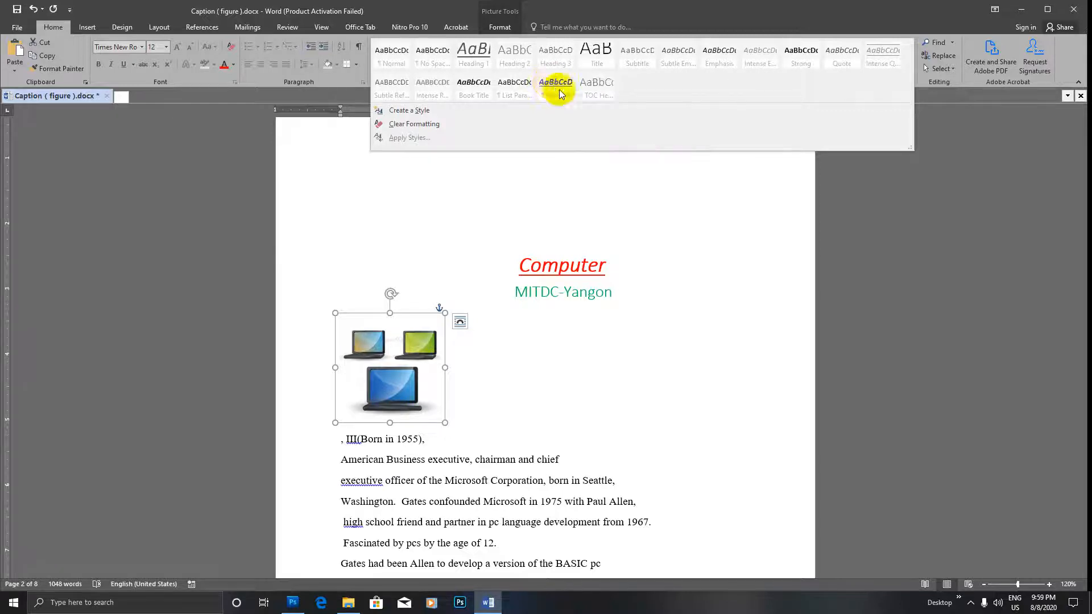
right_click(555, 84)
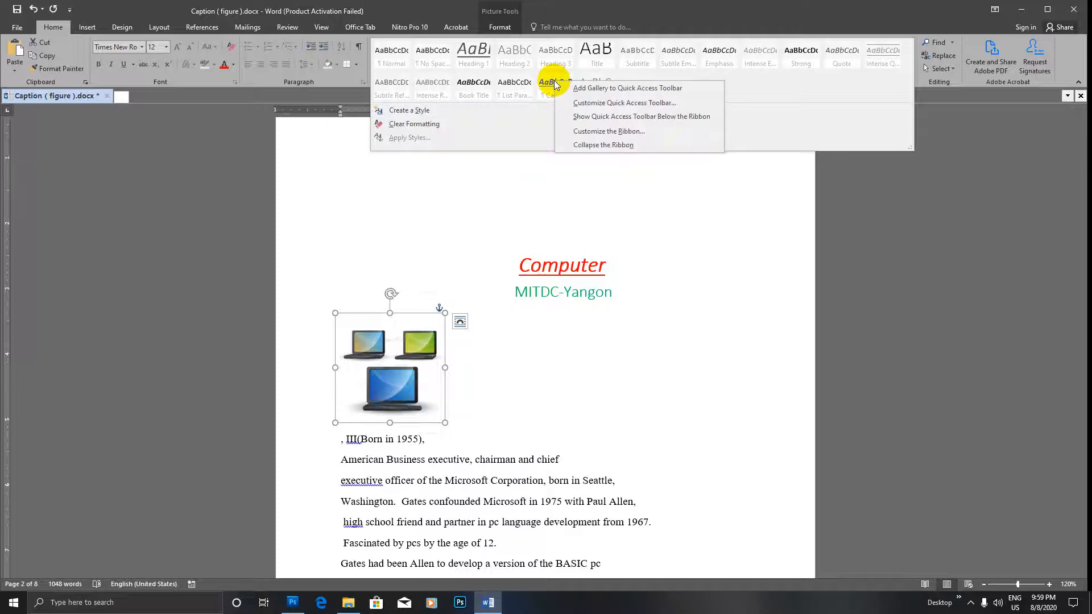
left_click(796, 108)
left_click(796, 109)
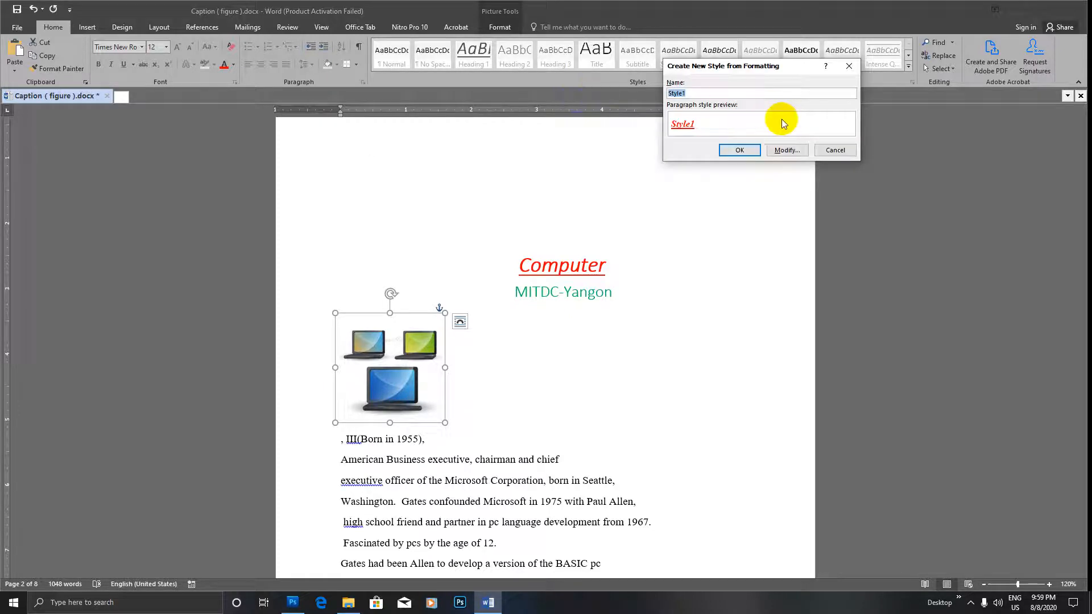
left_click_drag(758, 72, 748, 122)
left_click(839, 116)
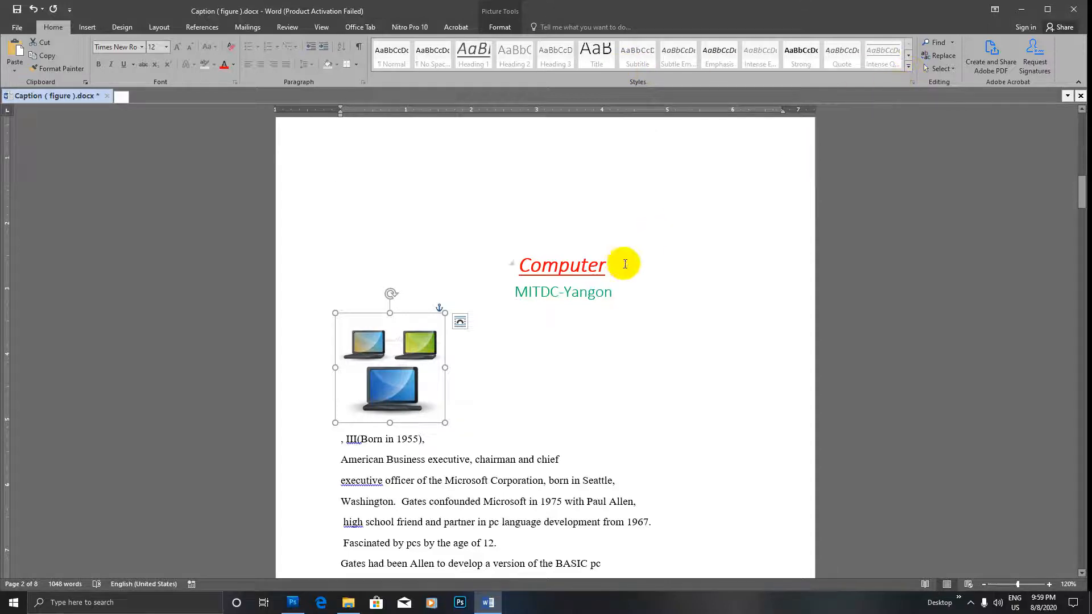
Apply the Caption style to the empty line beside the laptops picture on the Computer page.
left_click(686, 225)
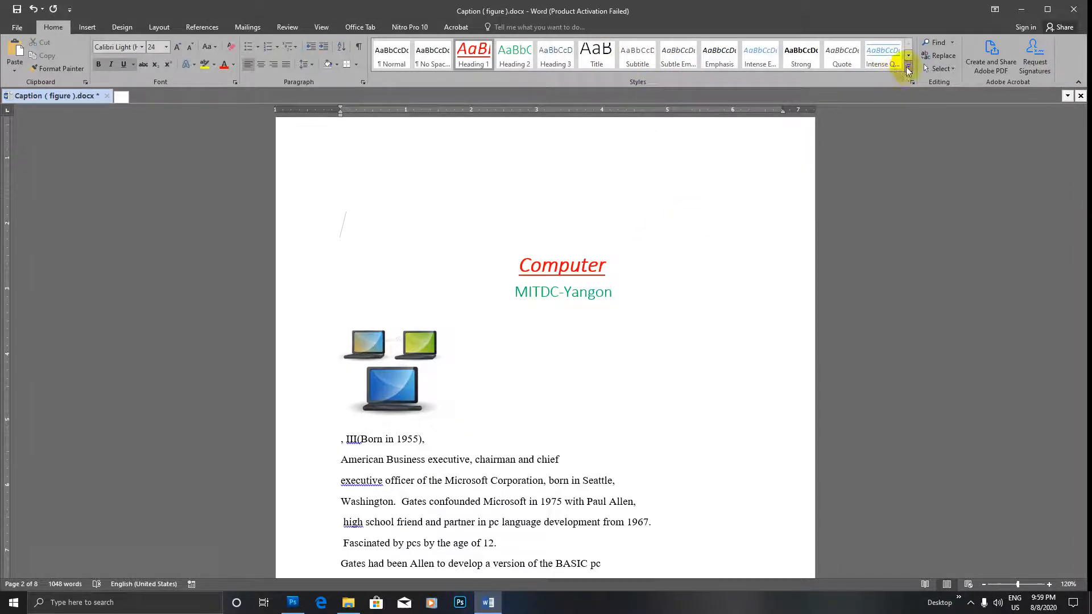
left_click(907, 70)
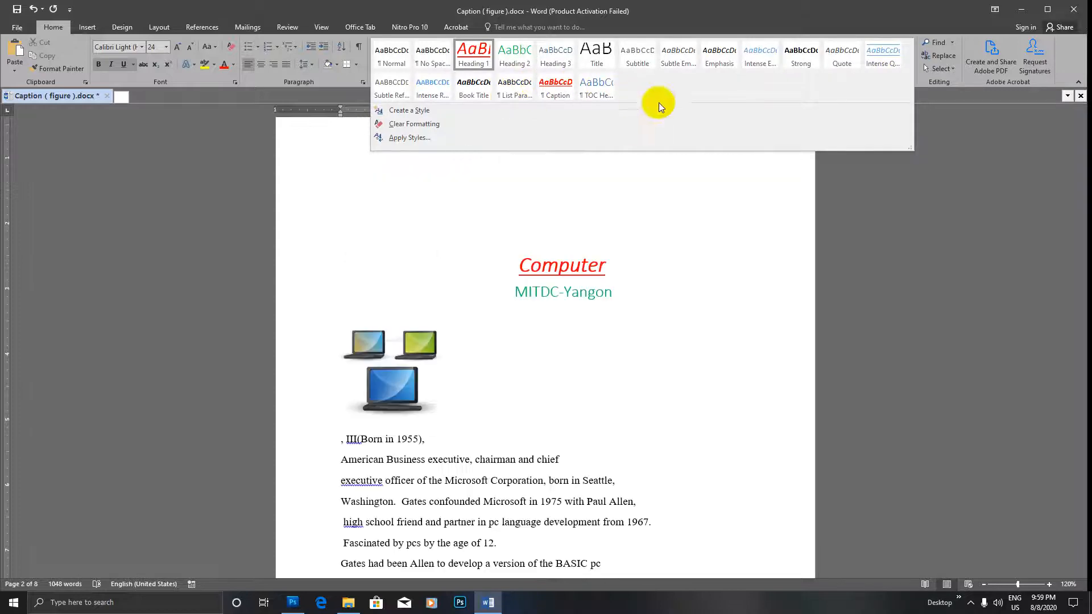
left_click(493, 214)
left_click(442, 372)
left_click(467, 359)
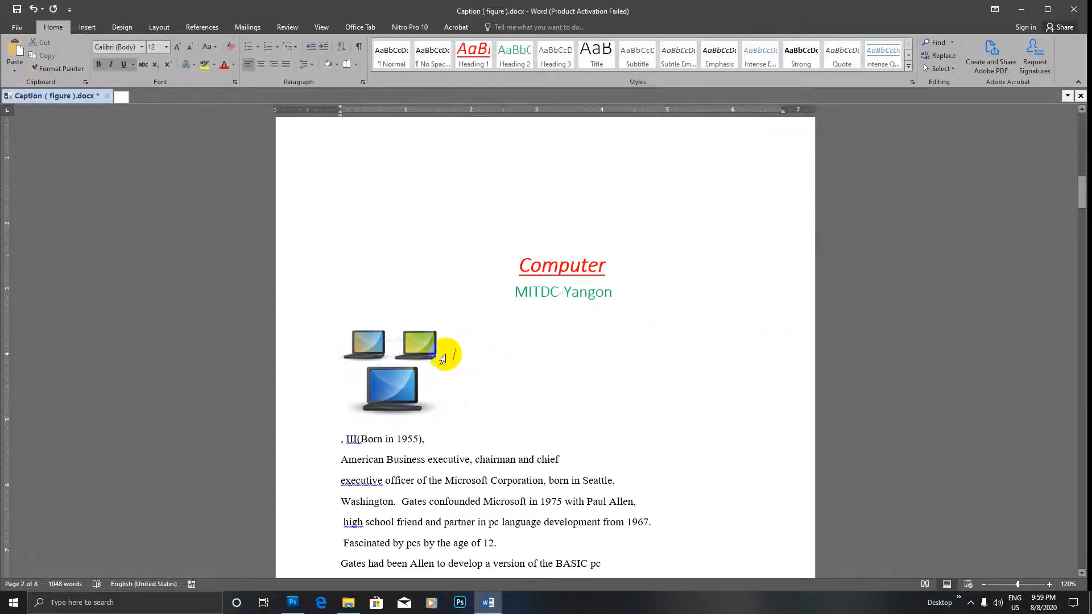
left_click(908, 67)
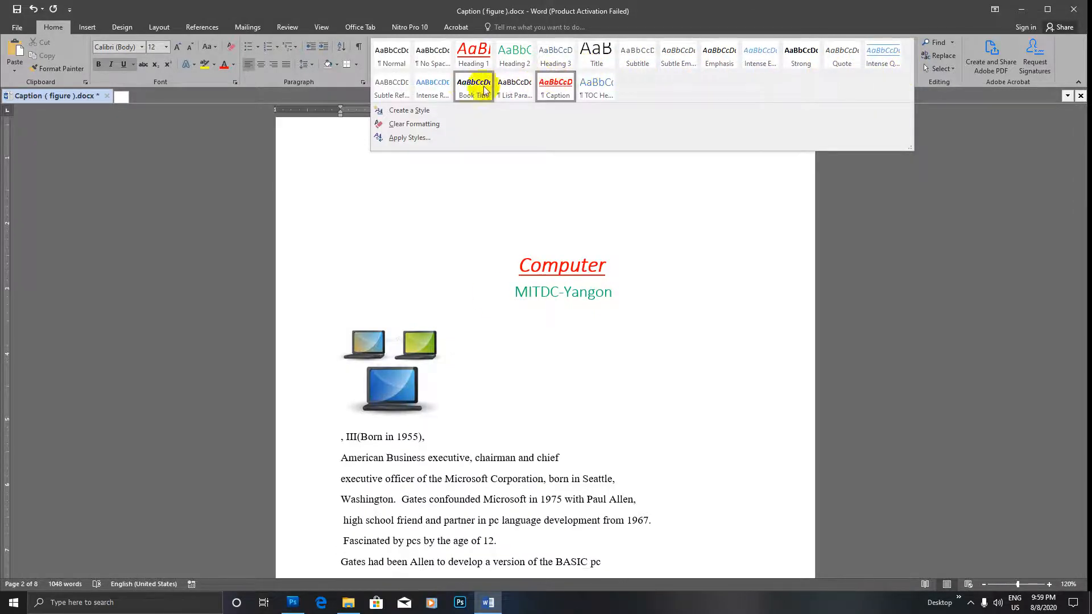
left_click(550, 90)
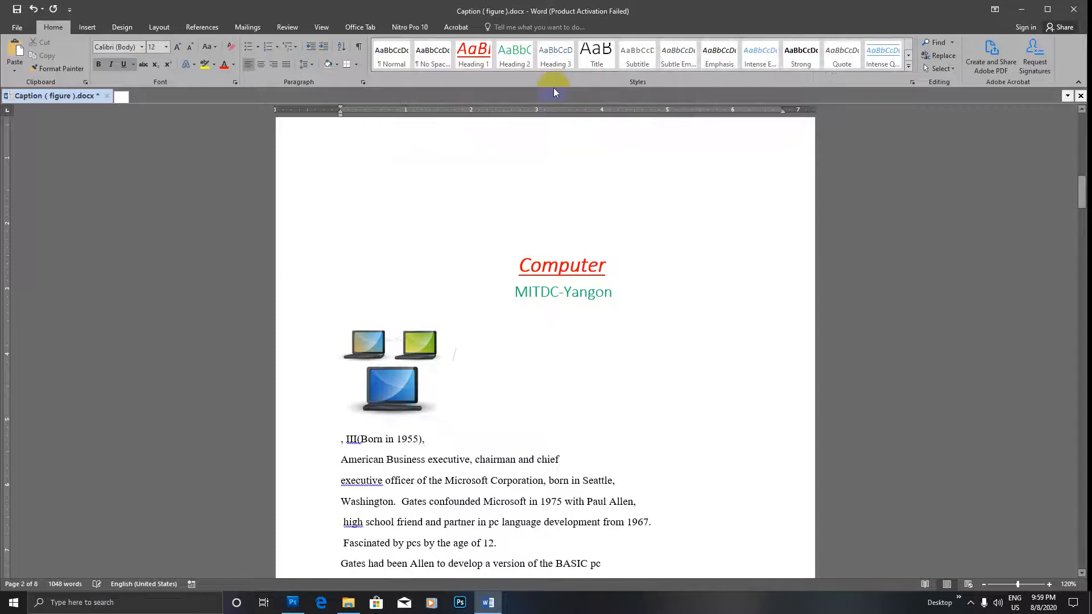
Clear the formatting of the empty line beside the laptops picture and view the Caption style's available options.
left_click(909, 70)
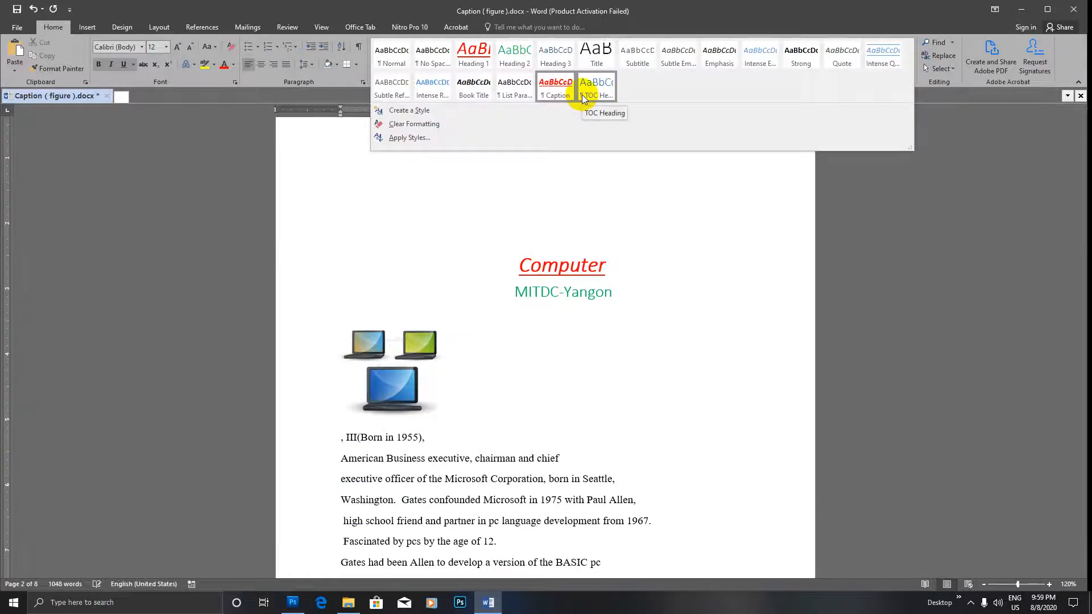
left_click(407, 123)
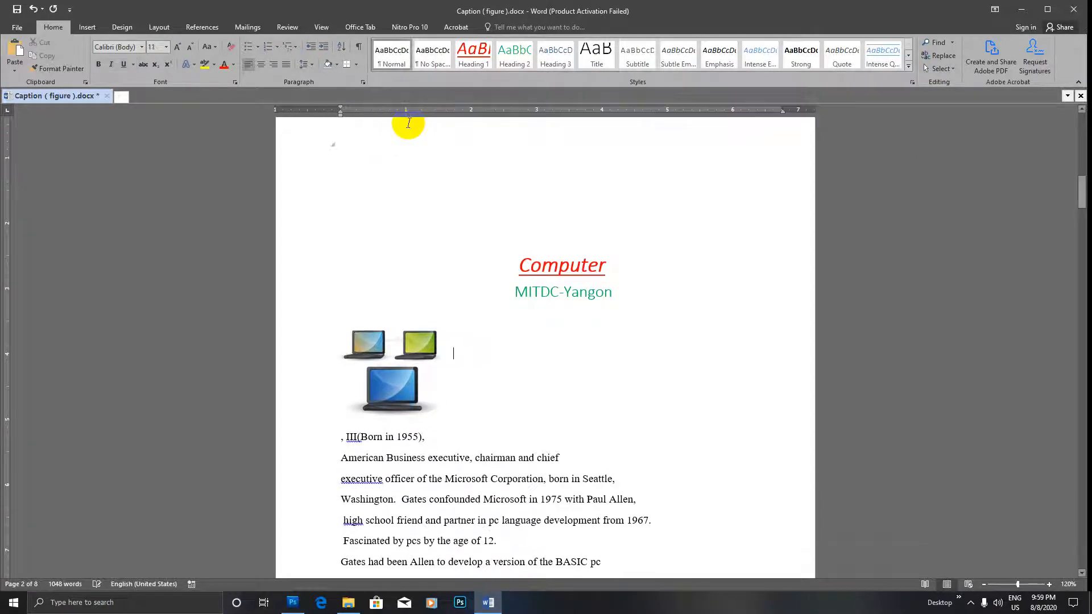
left_click(909, 68)
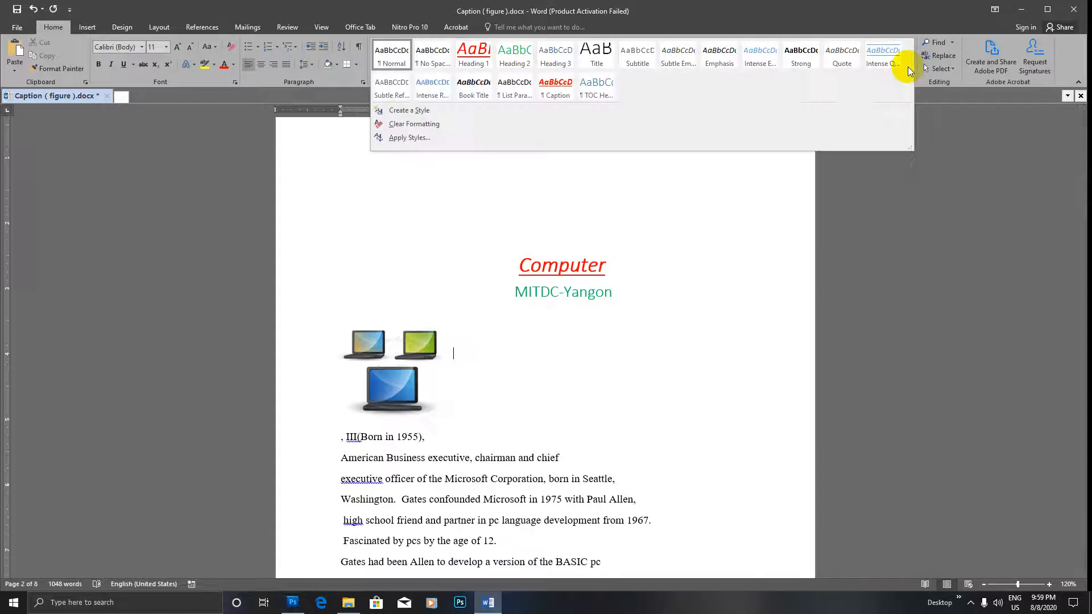
right_click(554, 83)
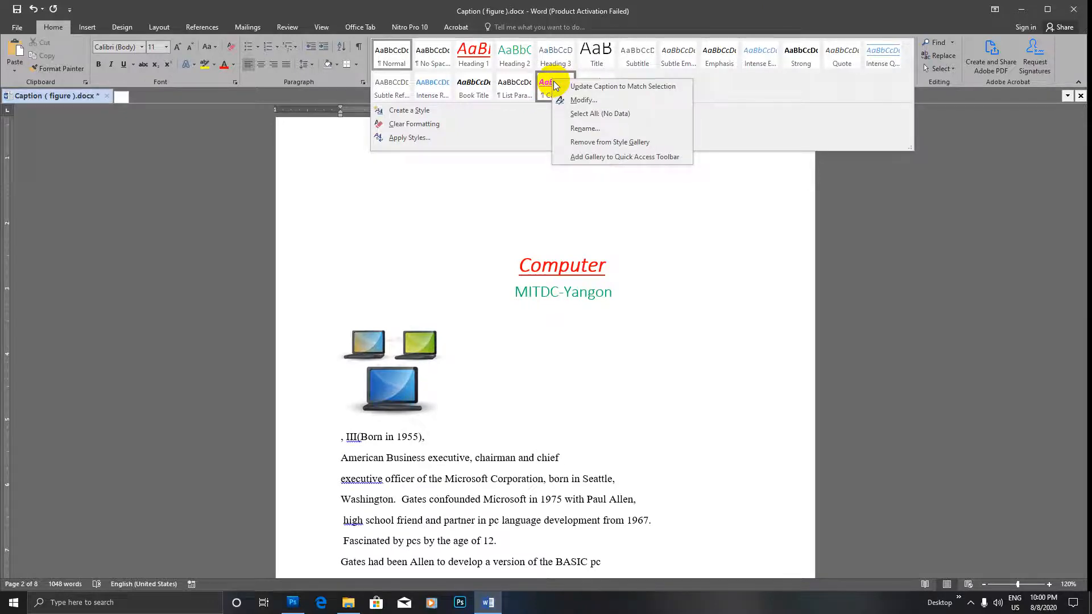
left_click(468, 347)
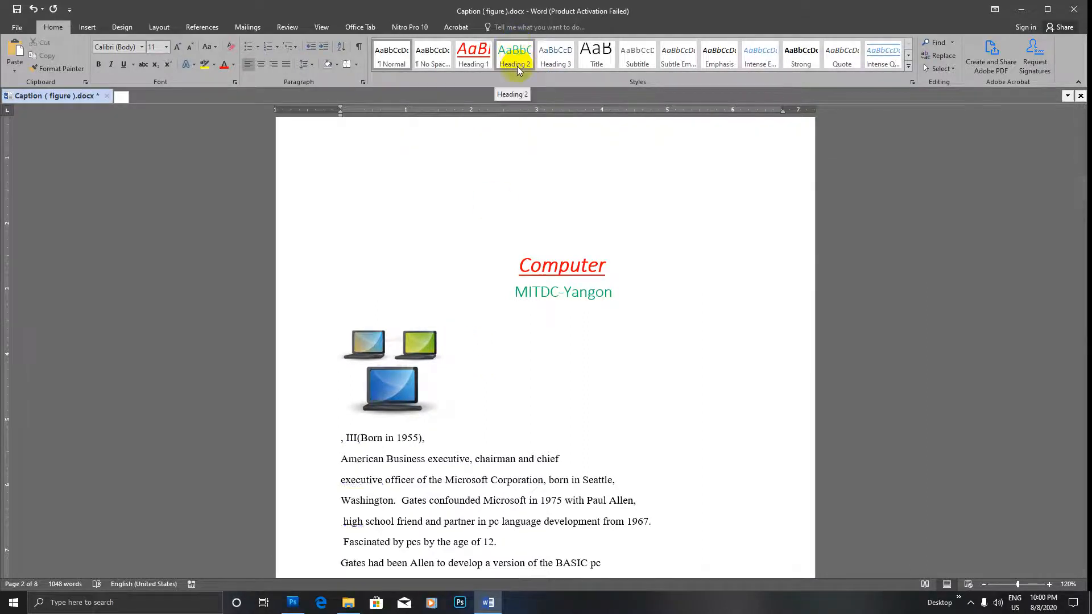
View the Caption style's formatting settings from the style gallery and close them without changes.
left_click(909, 70)
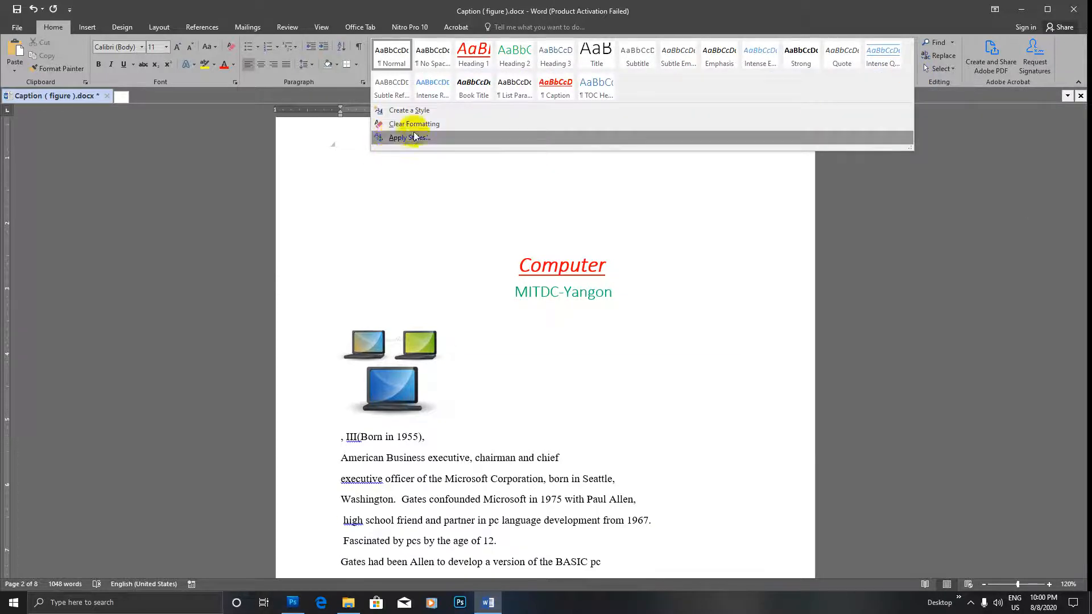
right_click(555, 82)
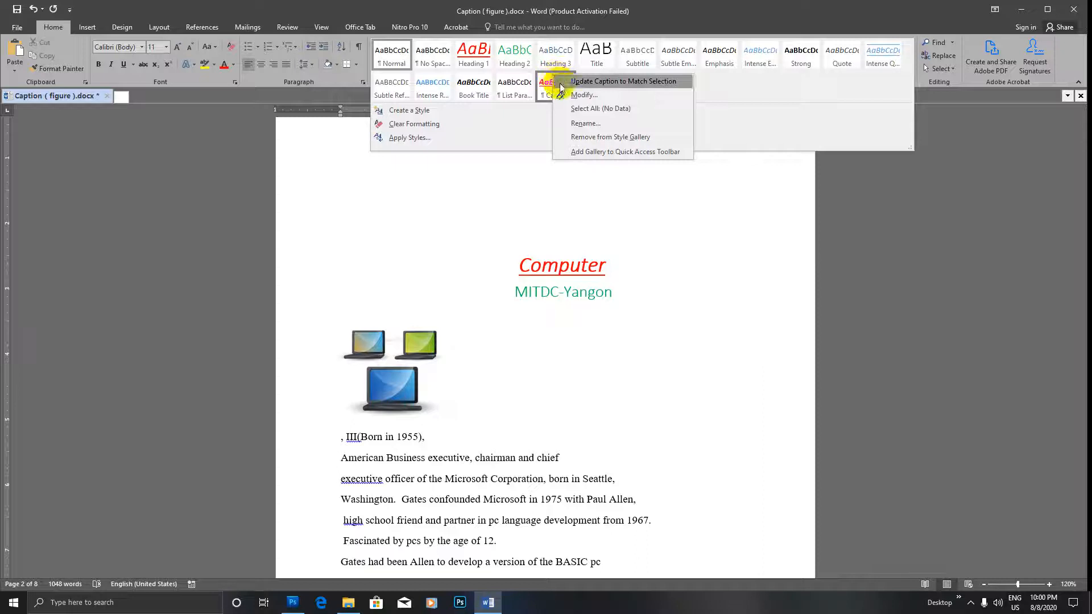
left_click(580, 96)
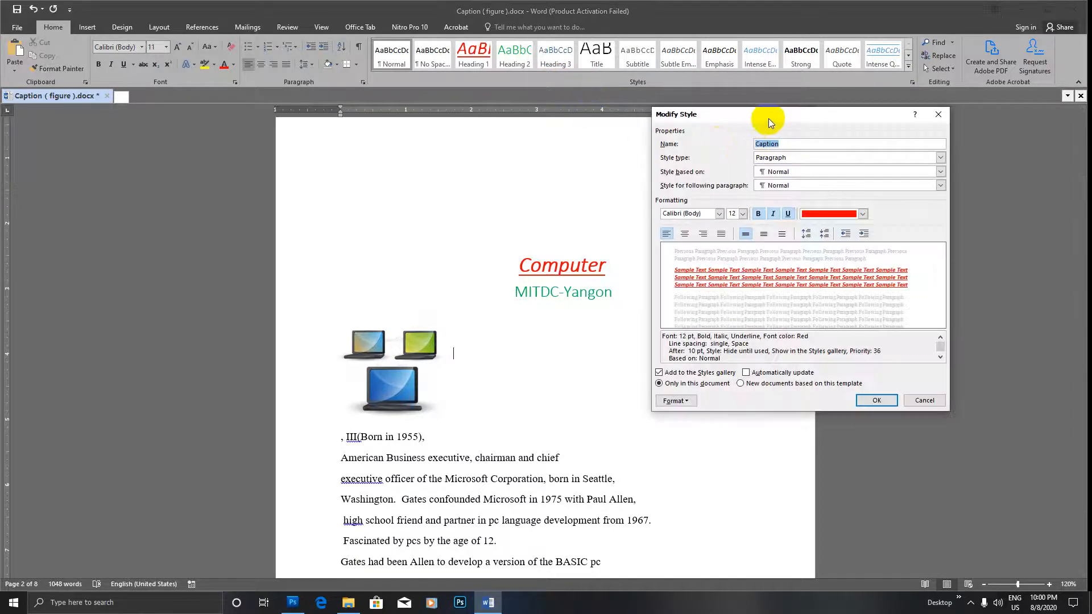
left_click_drag(769, 119, 754, 118)
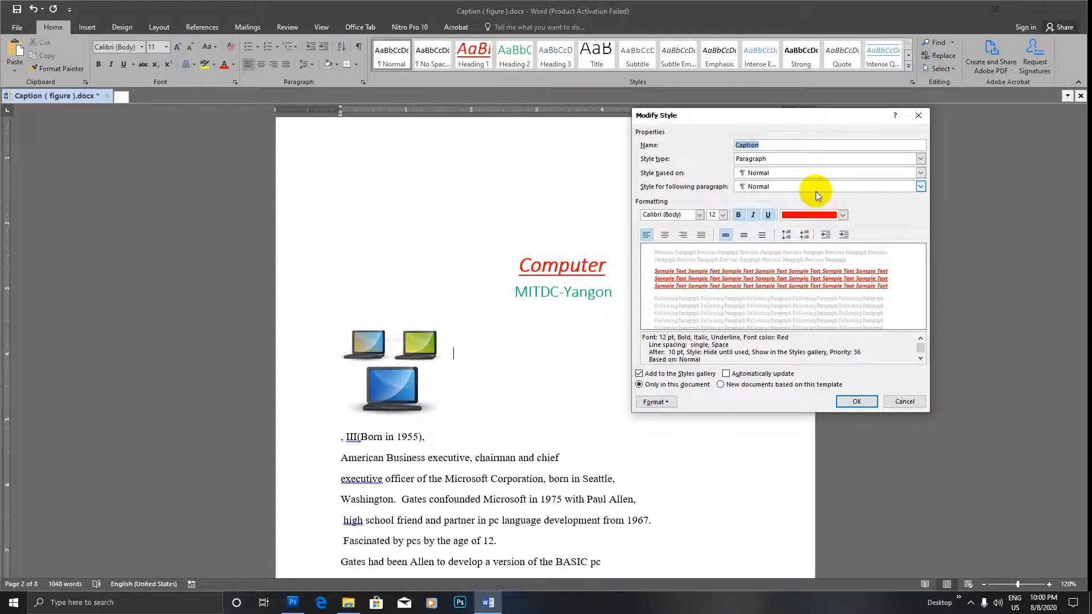
left_click(928, 116)
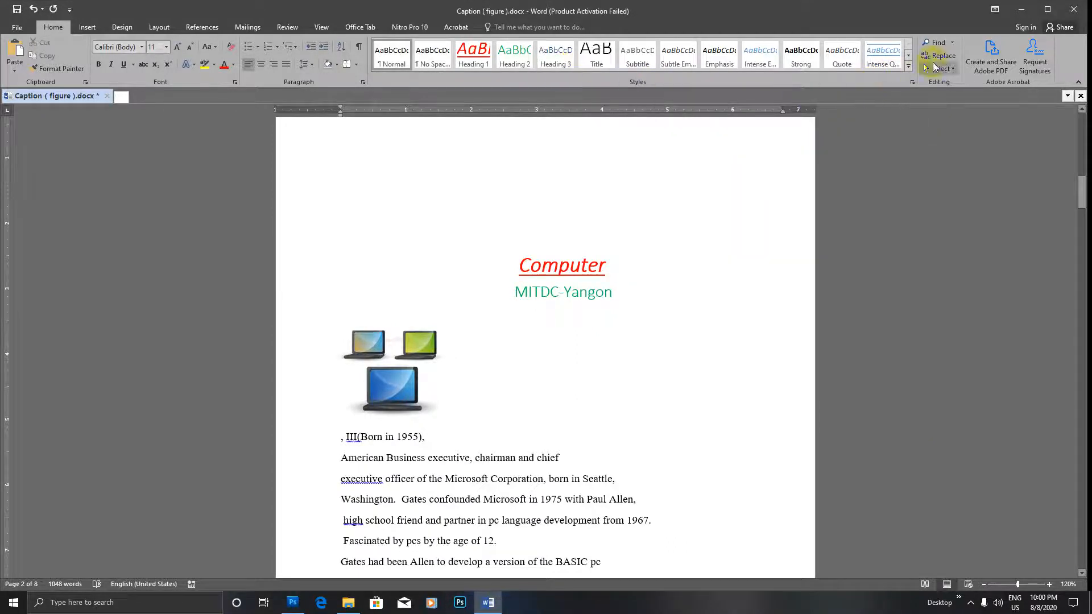
Remove the Caption style from the style gallery and check the gallery's remaining styles.
left_click(909, 70)
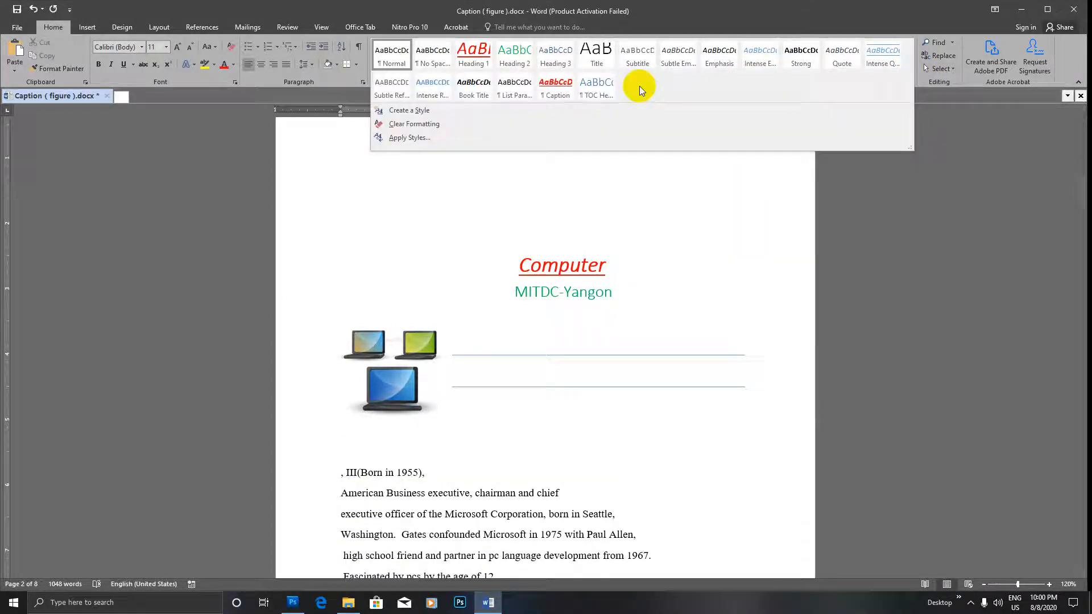
right_click(556, 84)
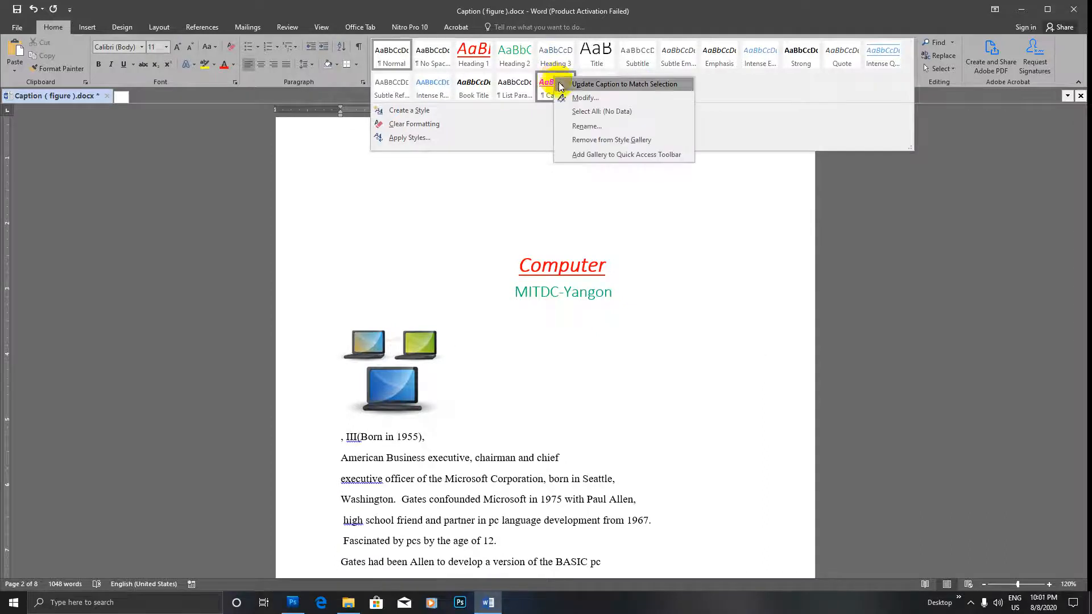
left_click(608, 140)
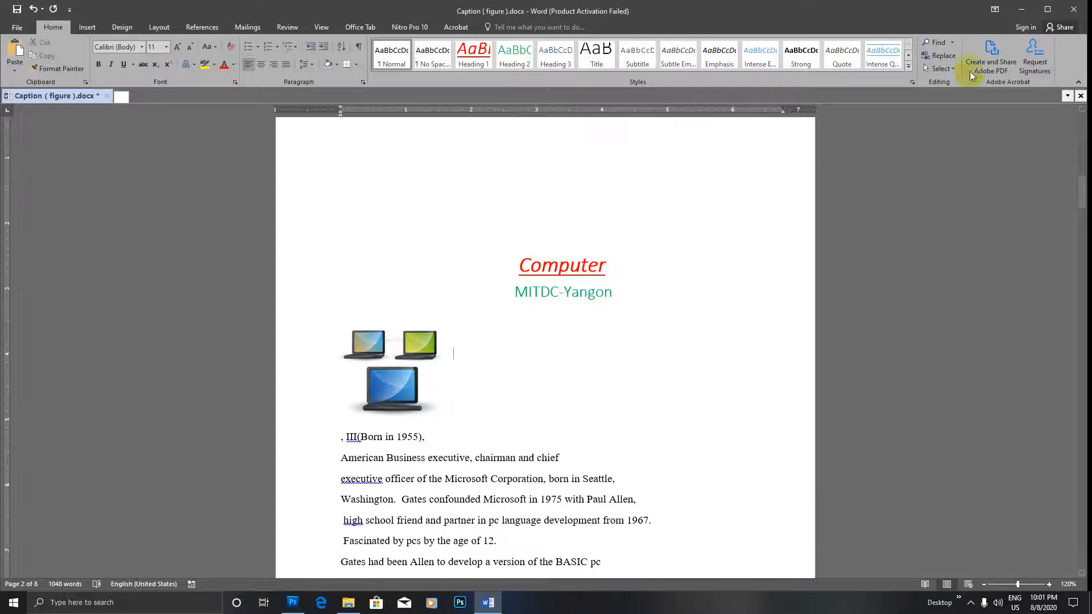
left_click(909, 72)
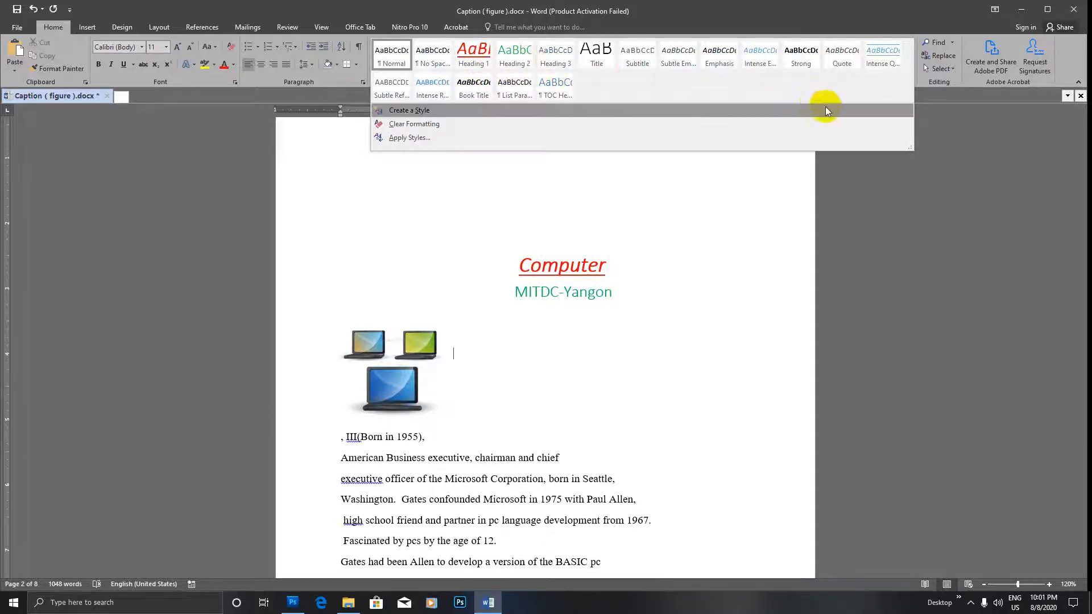
left_click(936, 114)
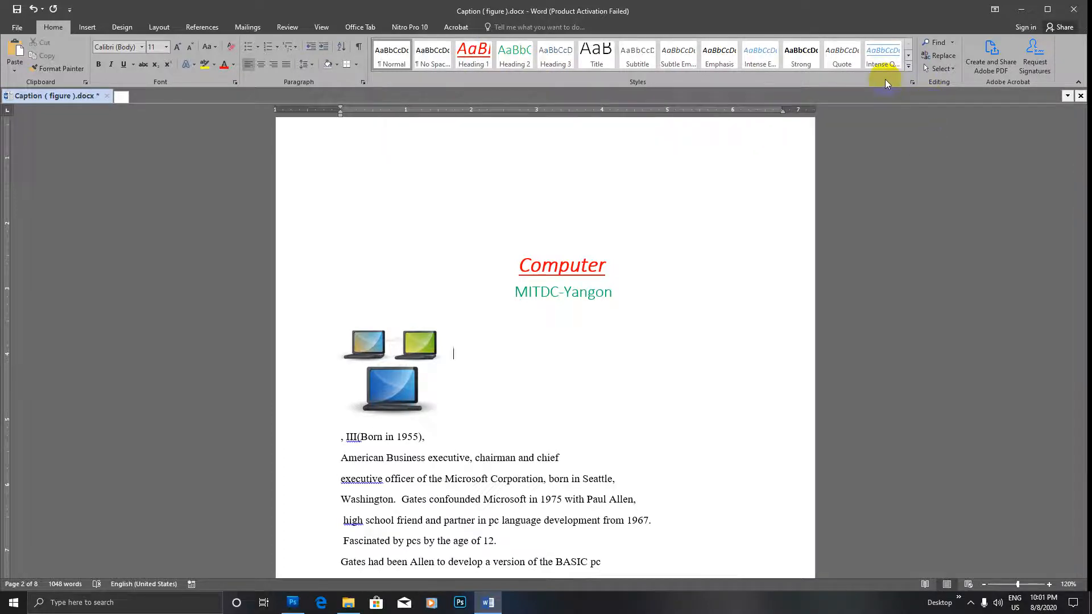
left_click(908, 66)
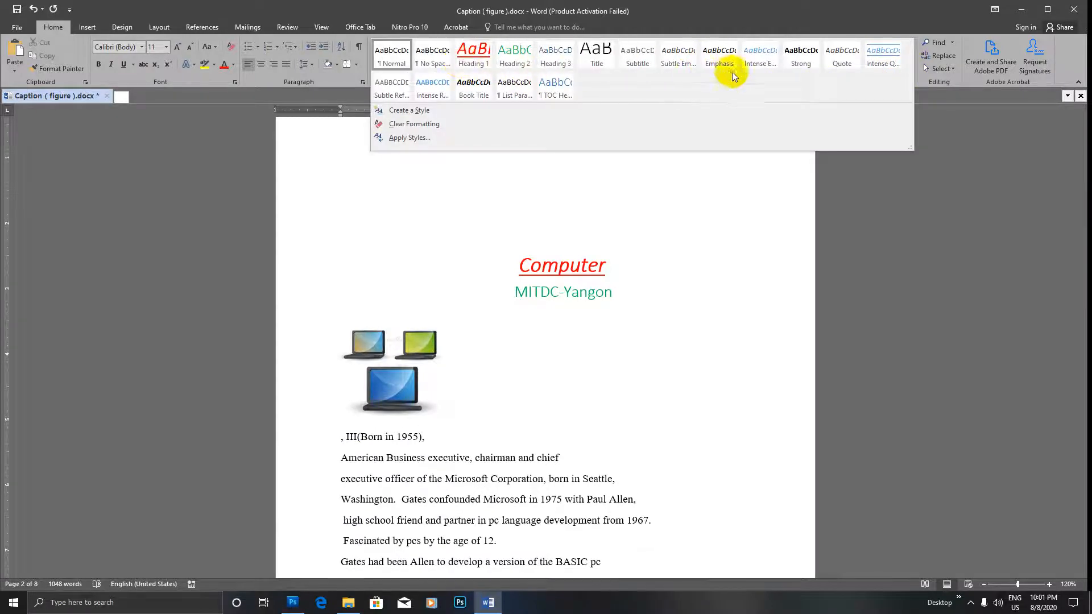
left_click(955, 133)
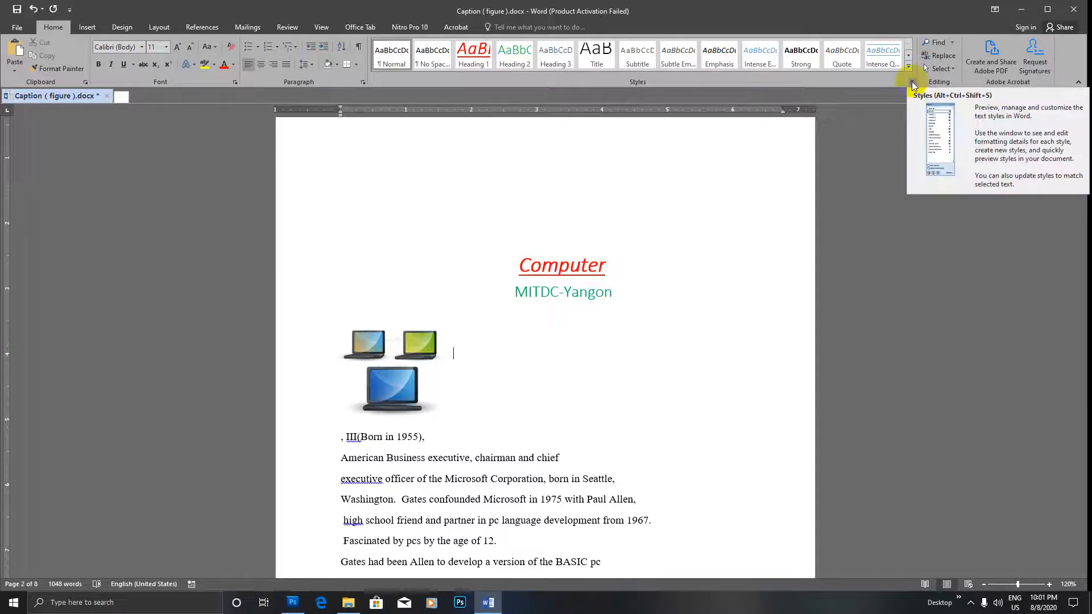
Display the detailed styles list and set it to show all styles, only in this document.
left_click(913, 84)
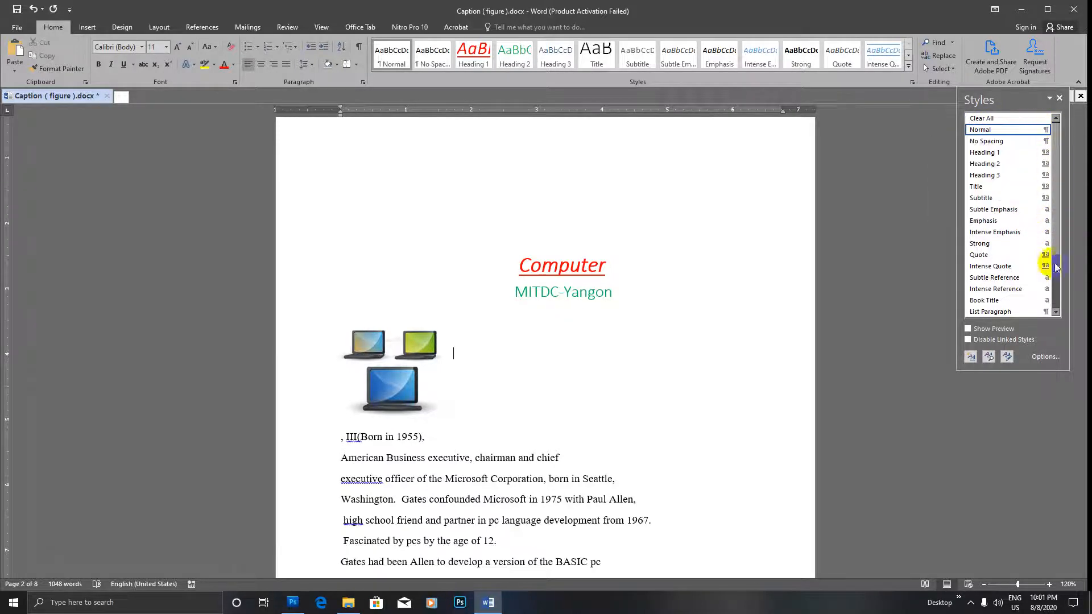
left_click_drag(1056, 226, 1048, 280)
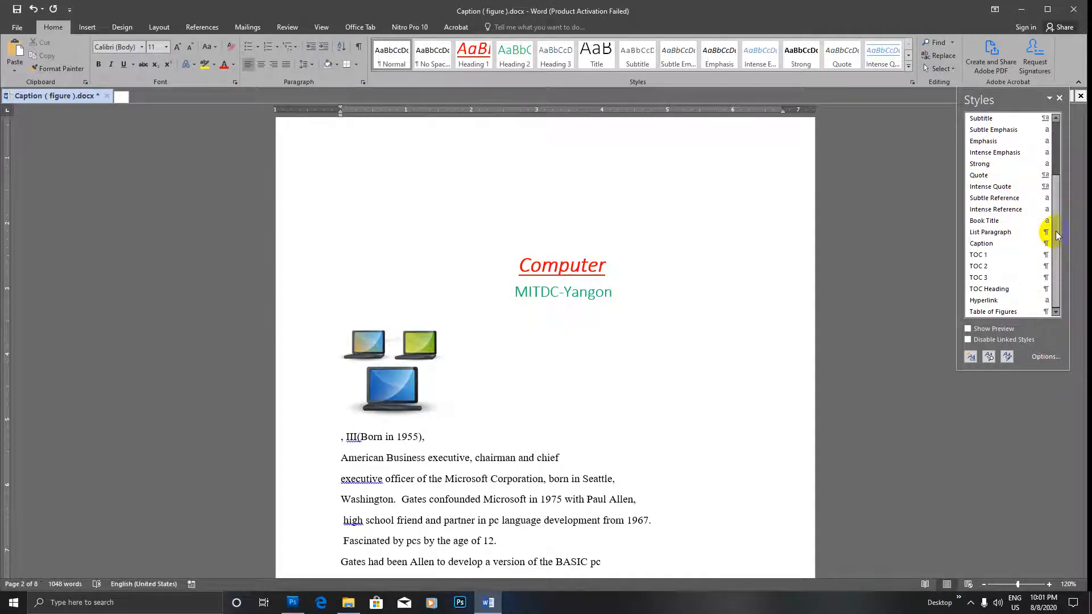
left_click_drag(1055, 227, 1060, 181)
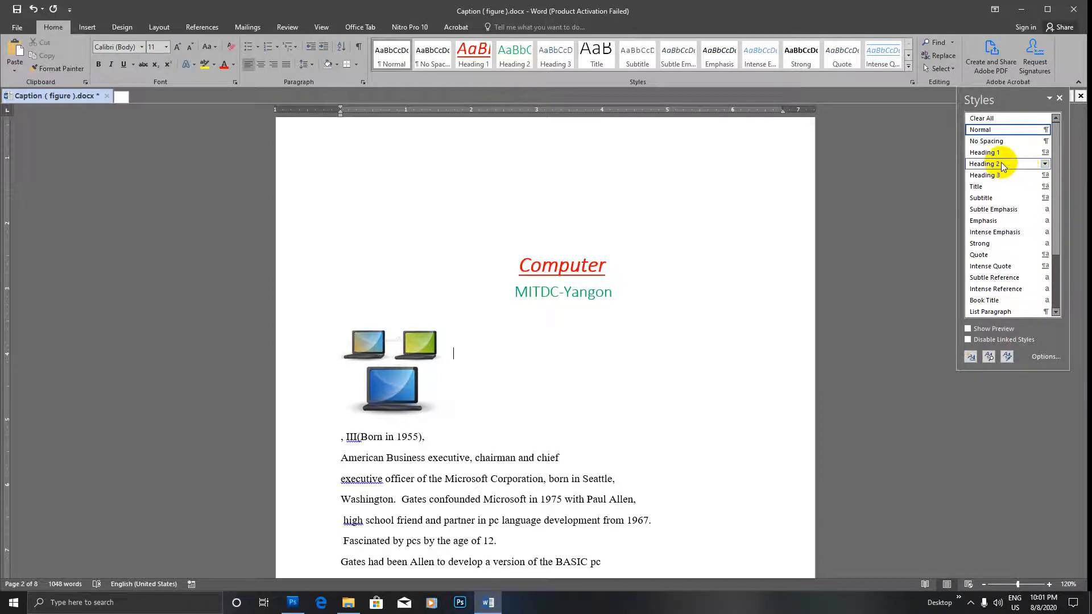
mouse_move(1001, 169)
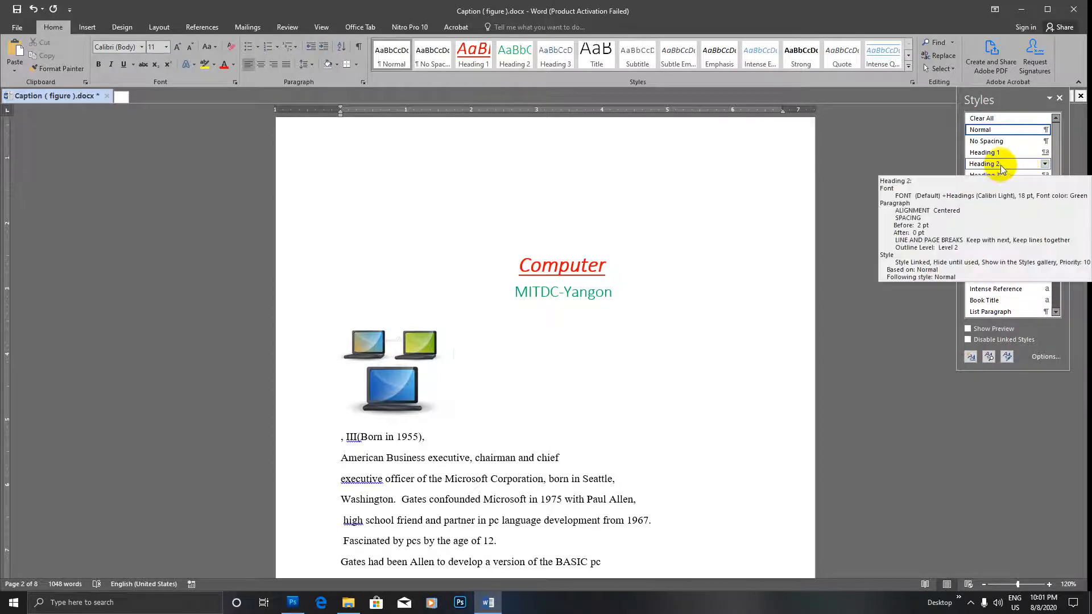
left_click(1045, 357)
left_click_drag(525, 211, 714, 166)
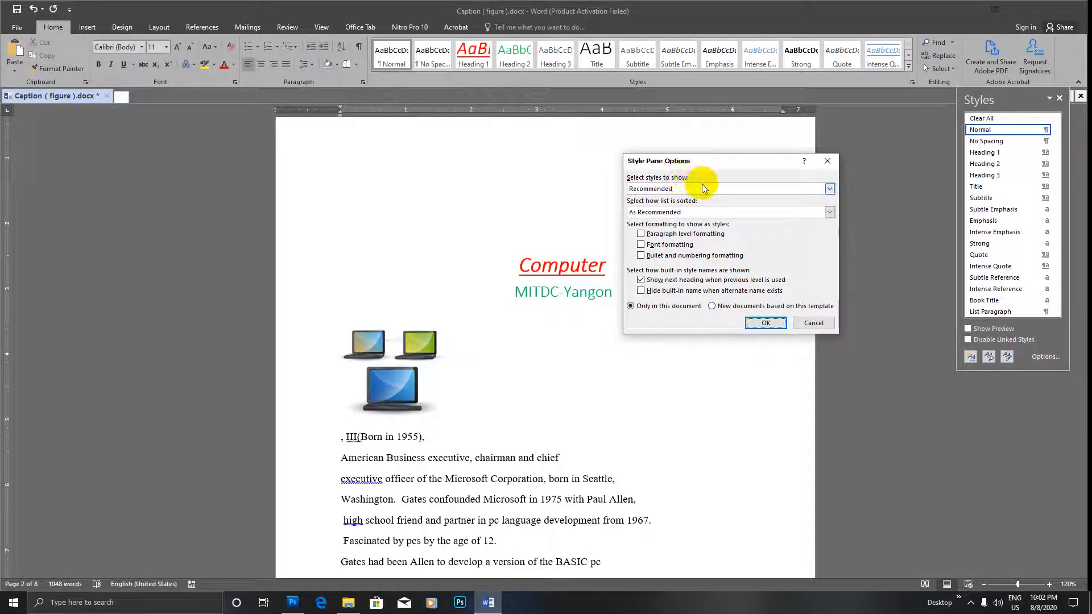
left_click(830, 189)
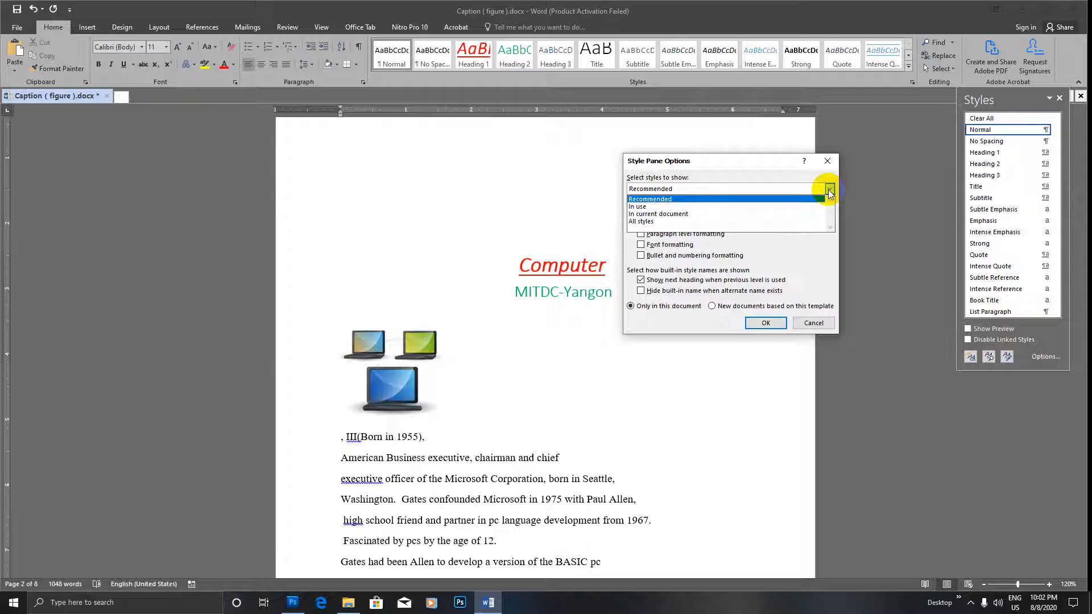
left_click(650, 222)
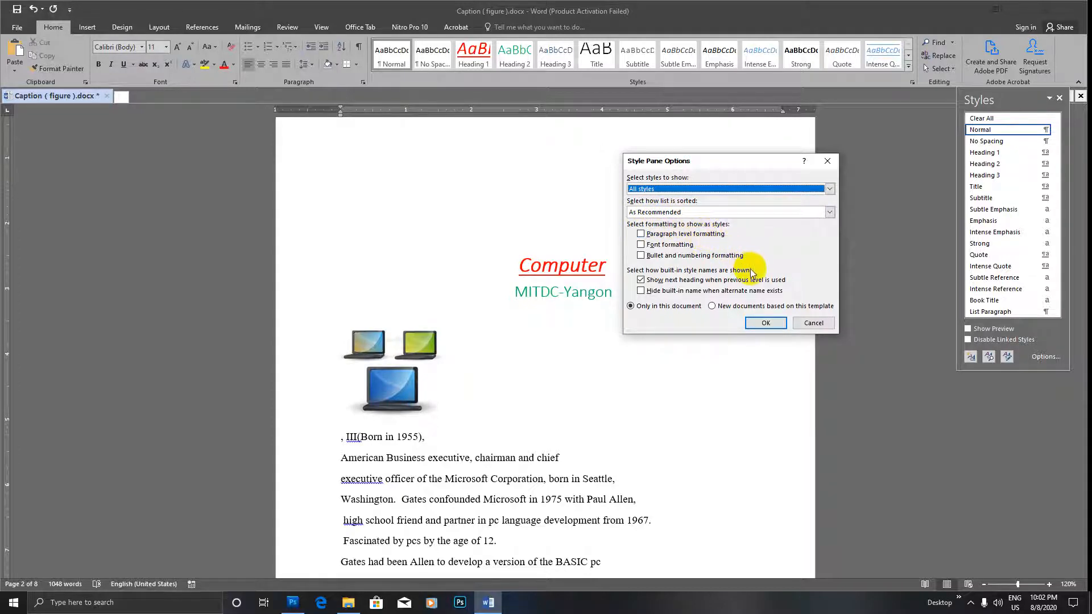
left_click(766, 323)
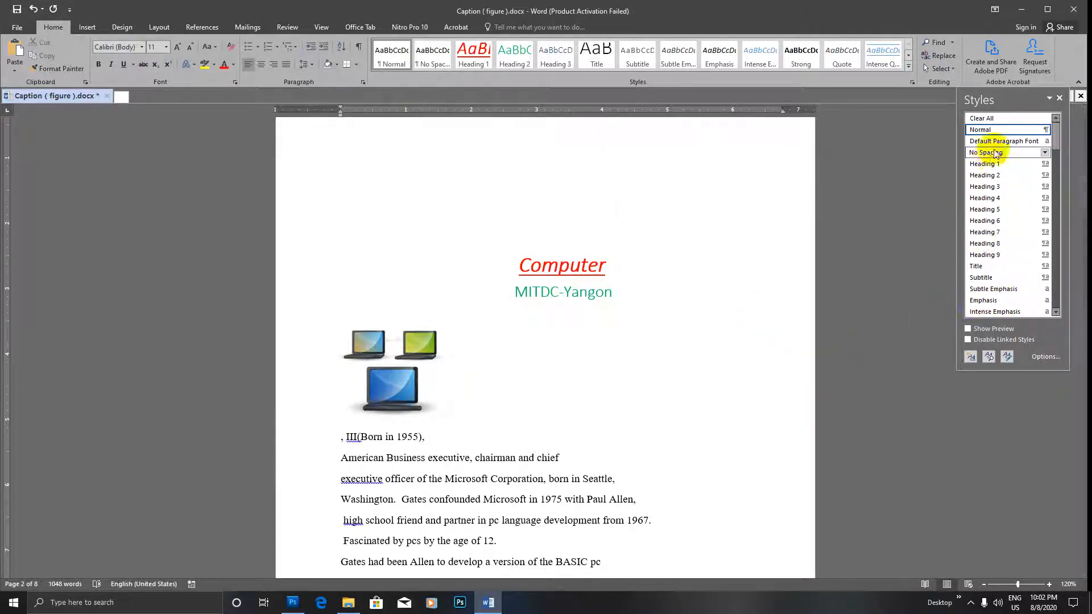
Apply the Caption style from the full styles list to the empty line beside the laptops picture.
left_click_drag(1057, 145, 1059, 161)
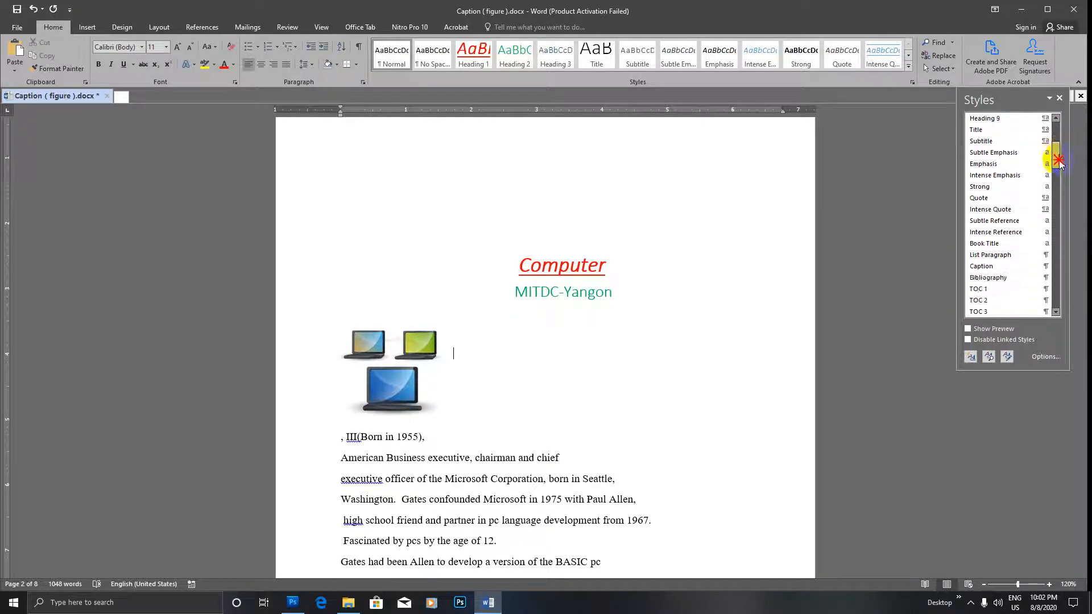
left_click(993, 268)
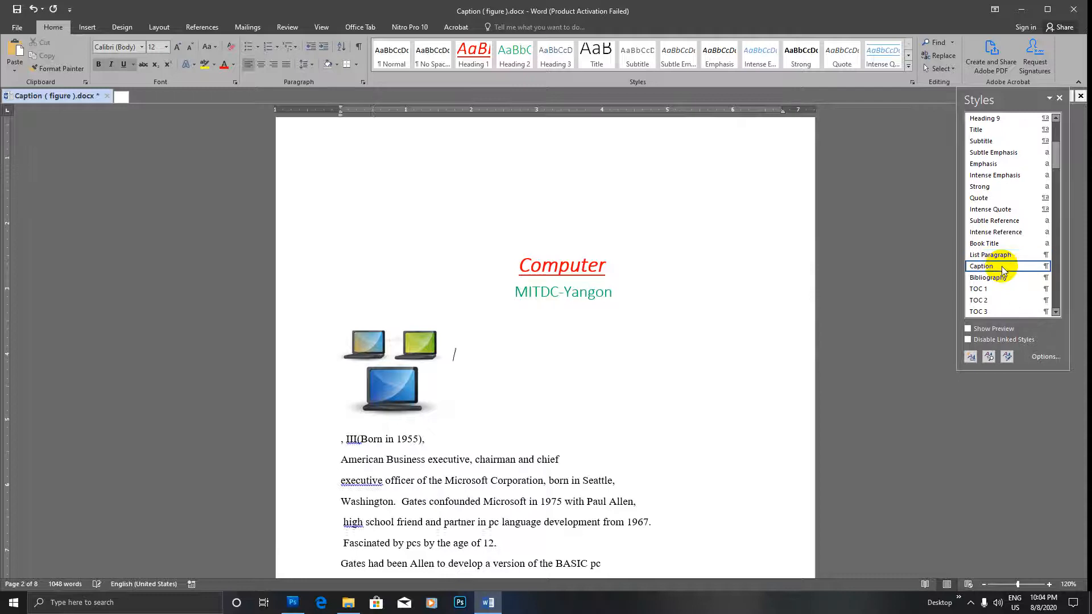
left_click(908, 66)
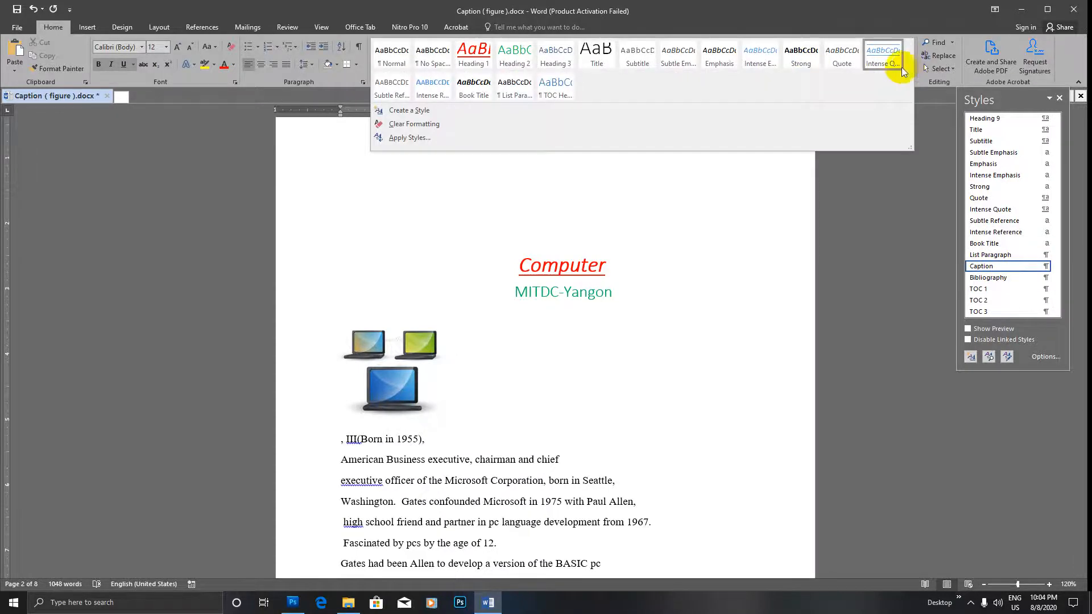
Modify the Caption style to a 14 pt font size without bold, italic or underline.
right_click(996, 268)
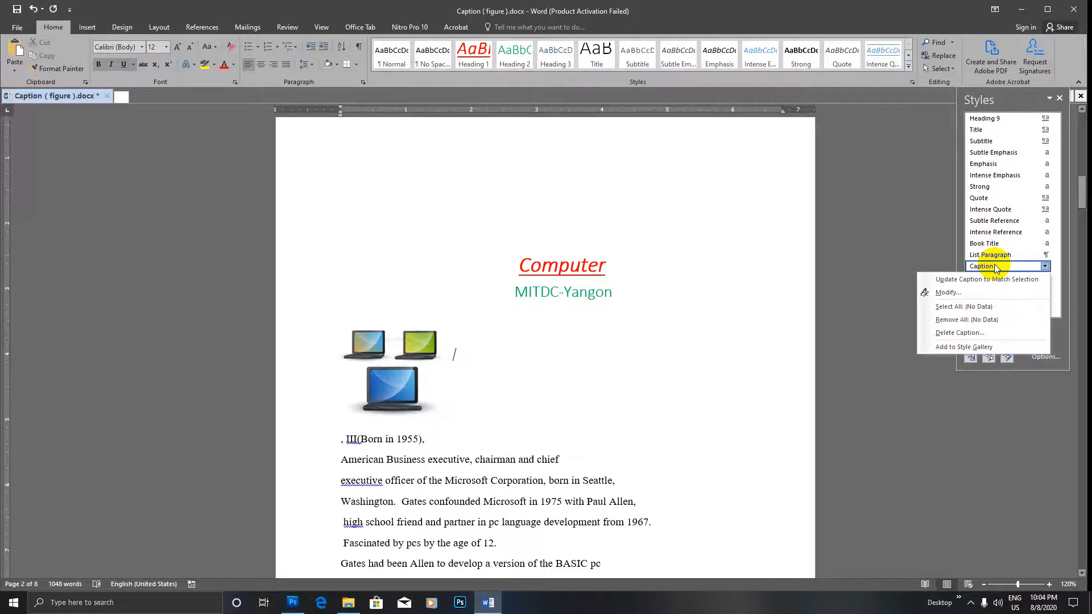
left_click(947, 293)
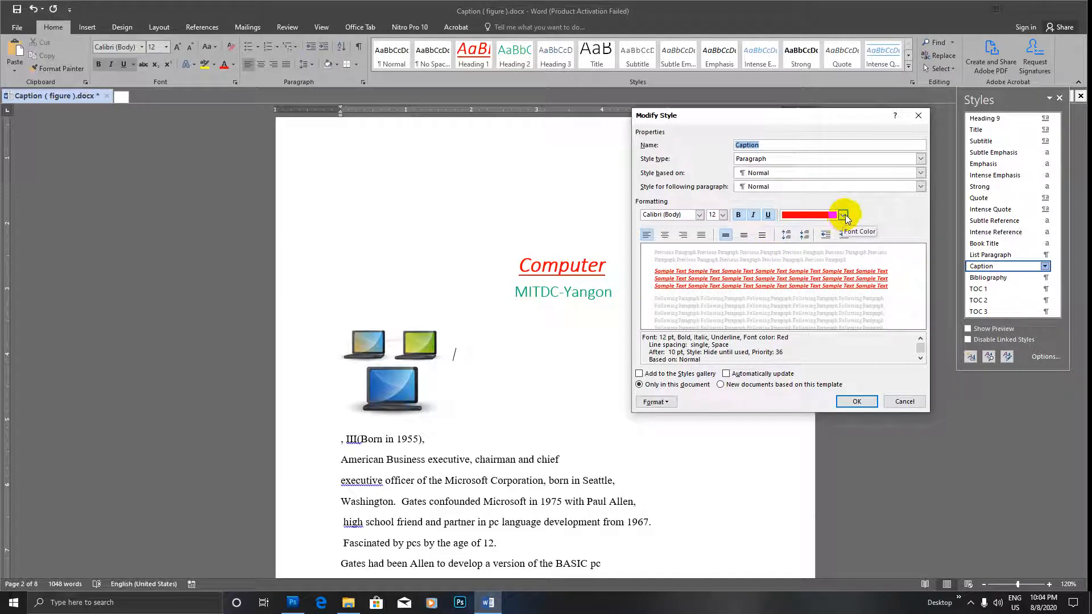
left_click(722, 216)
left_click(711, 262)
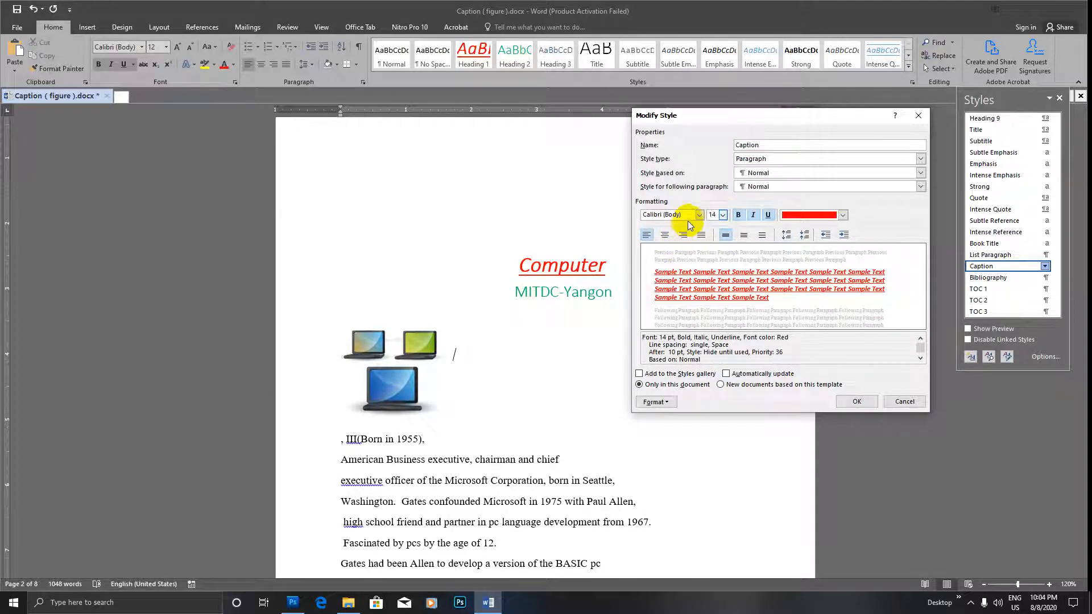
left_click(738, 218)
left_click(753, 215)
left_click(768, 215)
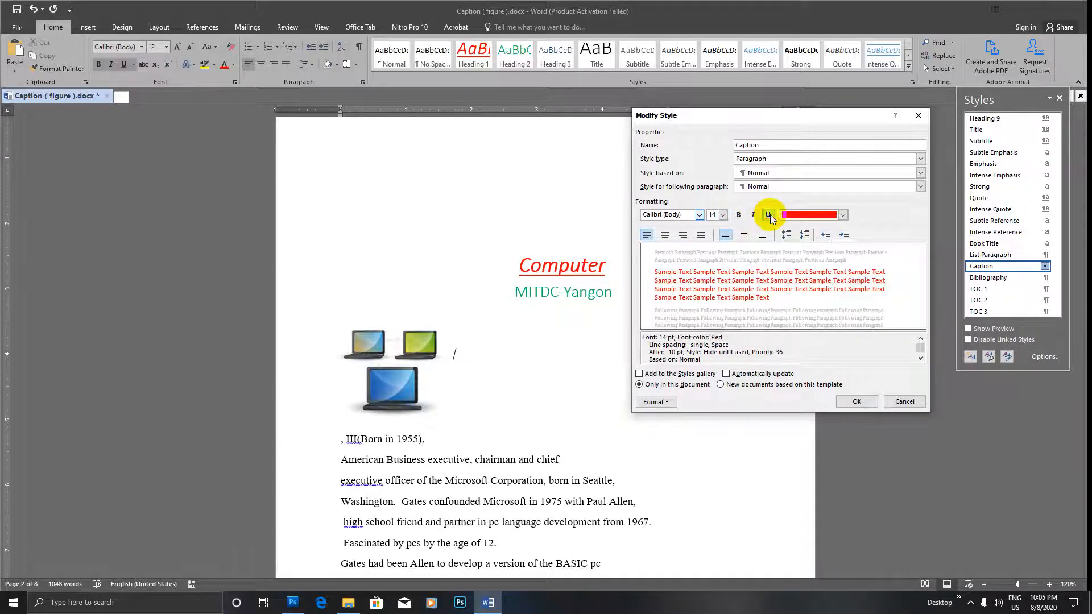
Set the Caption style's font color to the standard purple and save the style changes.
left_click(843, 215)
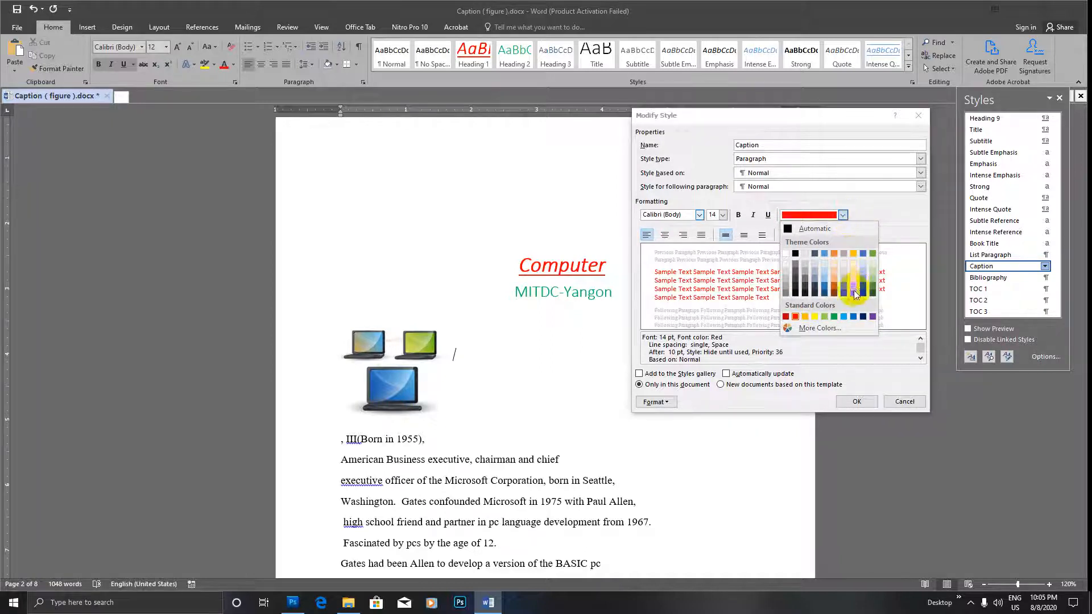
left_click(873, 317)
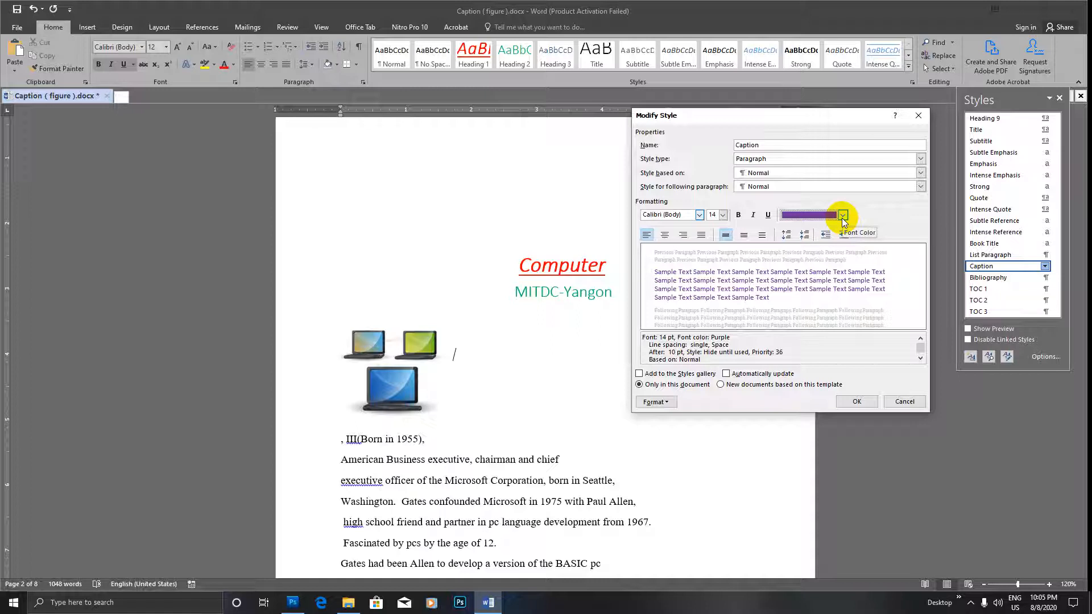
left_click_drag(782, 116, 718, 108)
left_click(789, 392)
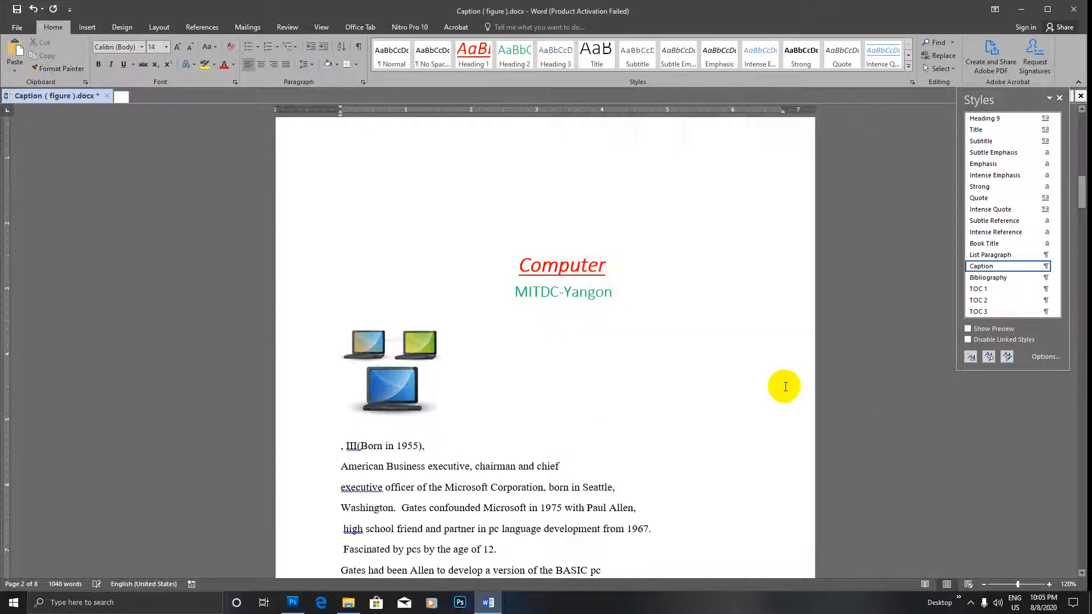
Close the detailed styles list and check the style gallery for the Caption style.
left_click(909, 67)
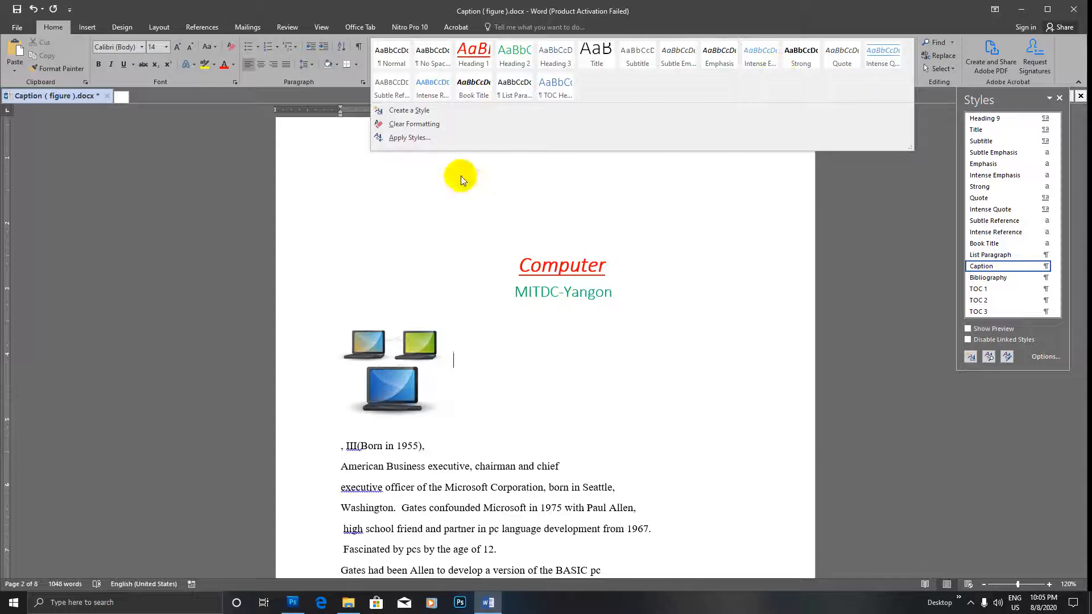
left_click(1025, 421)
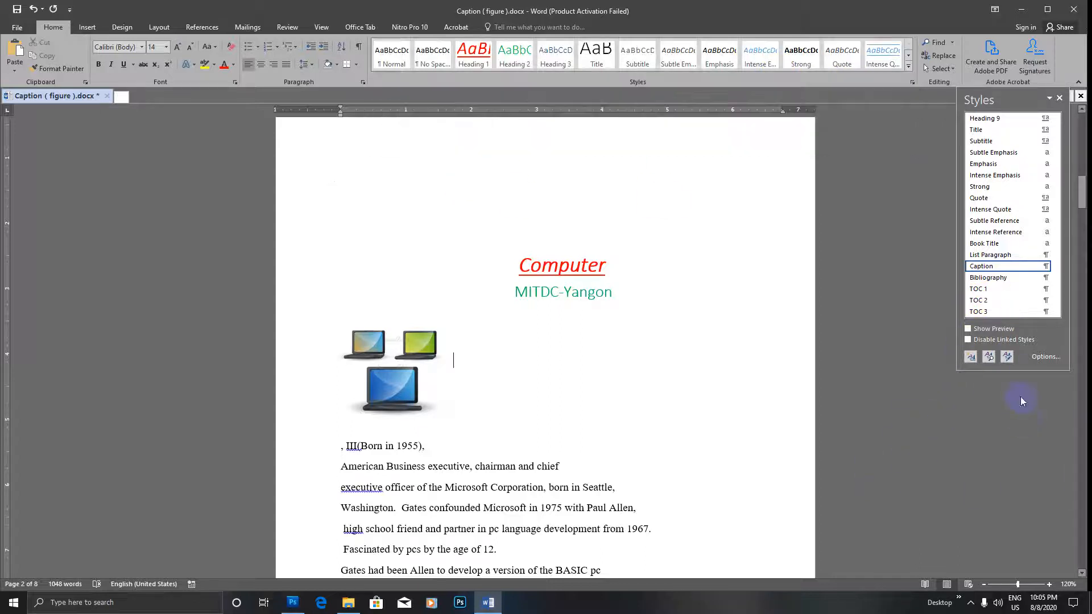
left_click(1058, 98)
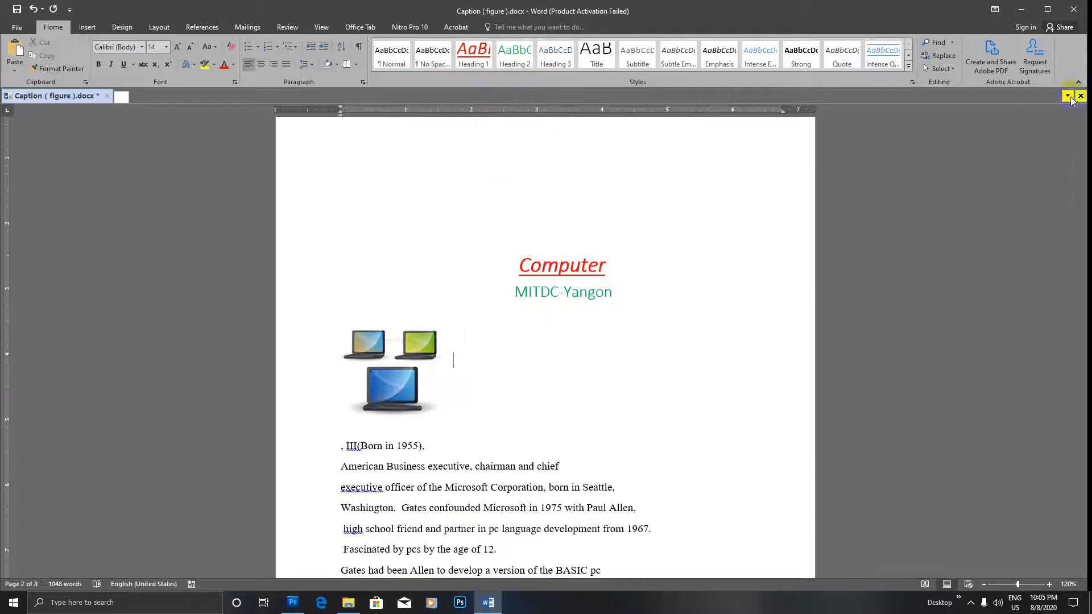
left_click(908, 66)
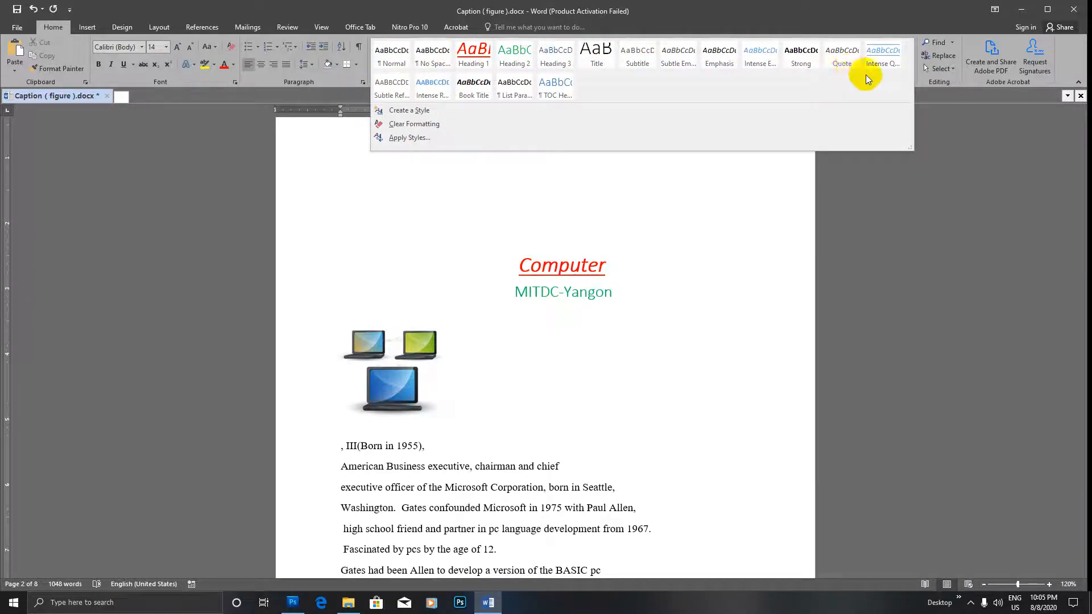
left_click(990, 88)
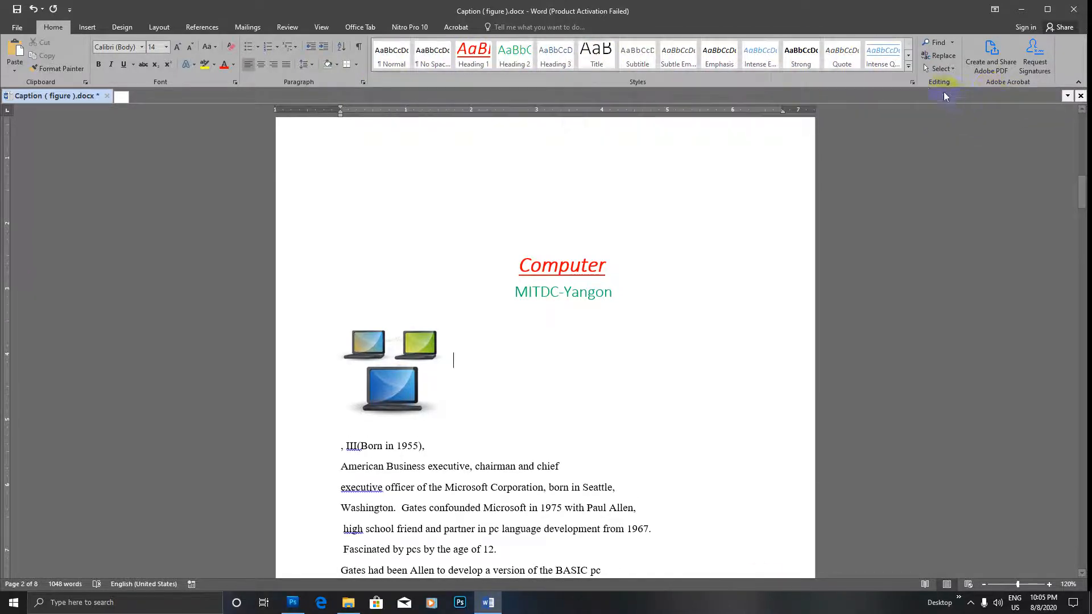
Reopen the full styles list, review the Caption style's available actions, and compare the list with the expanded style gallery.
left_click(912, 83)
left_click(990, 267)
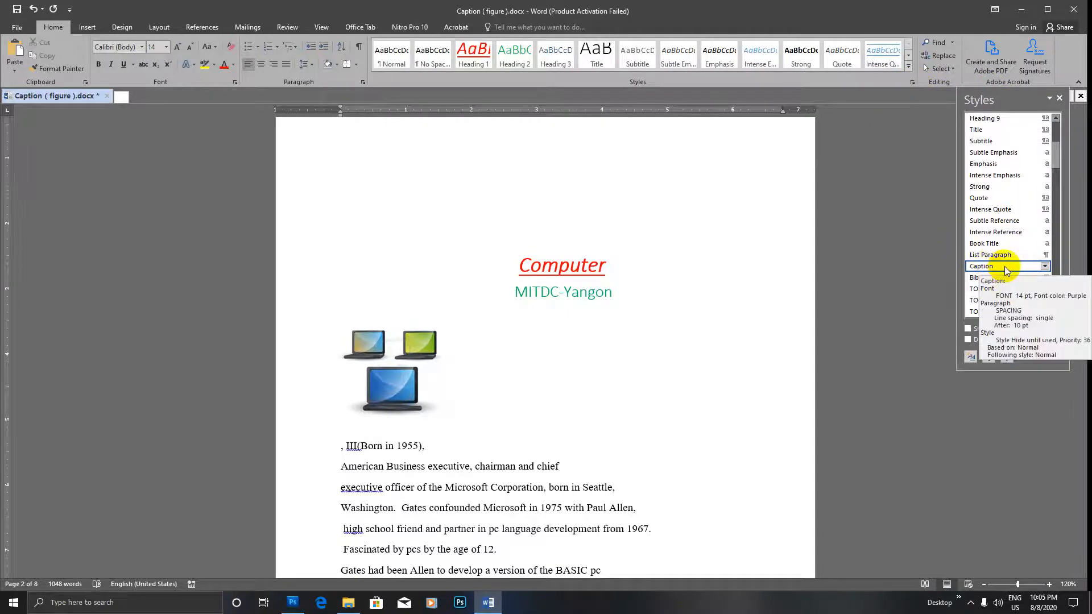
left_click(1045, 267)
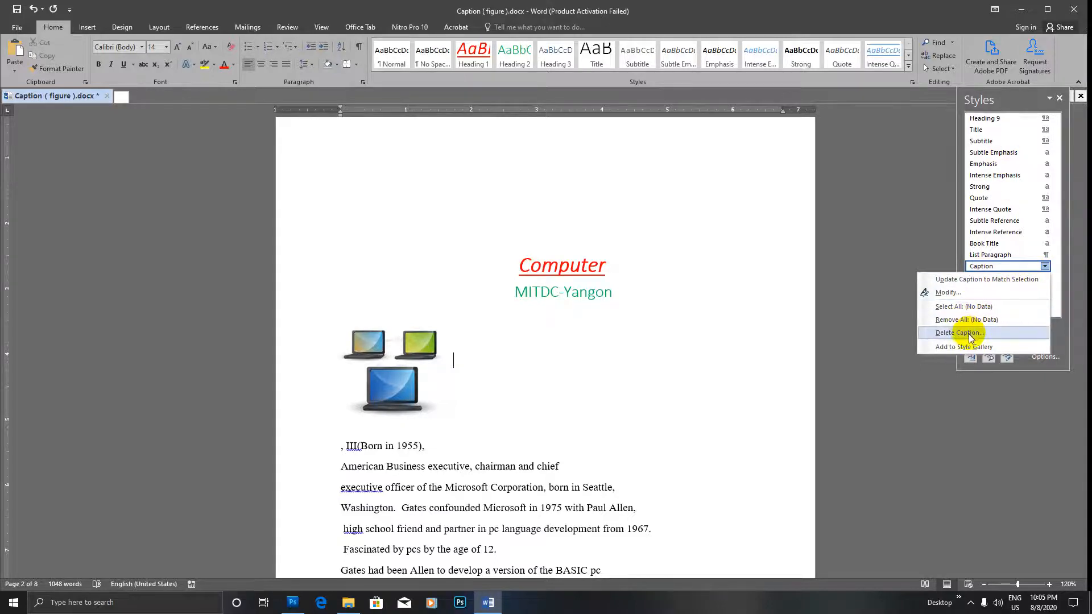
left_click(970, 279)
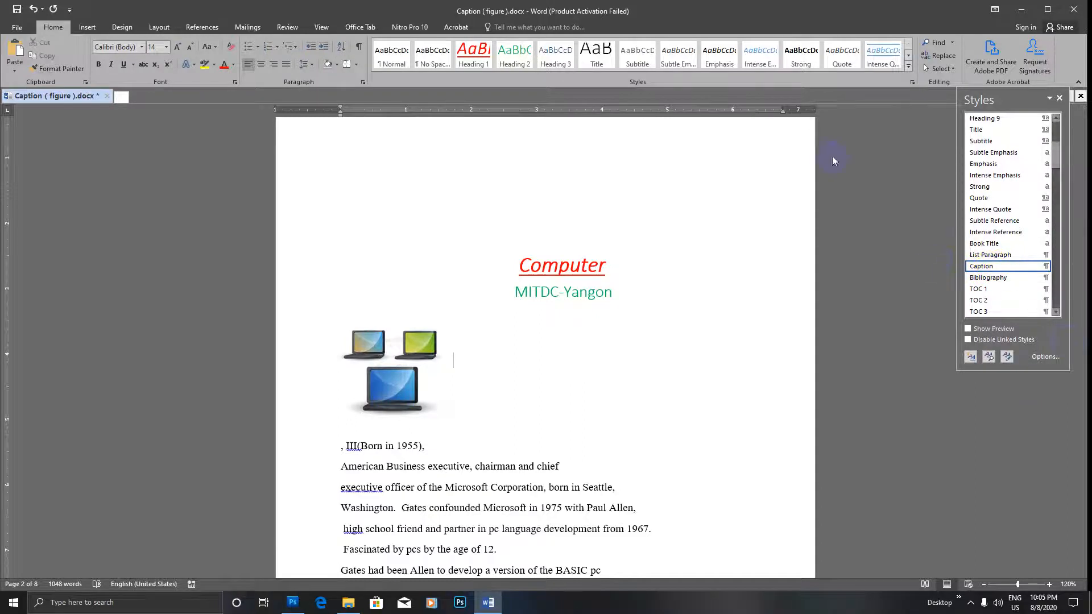
left_click(907, 67)
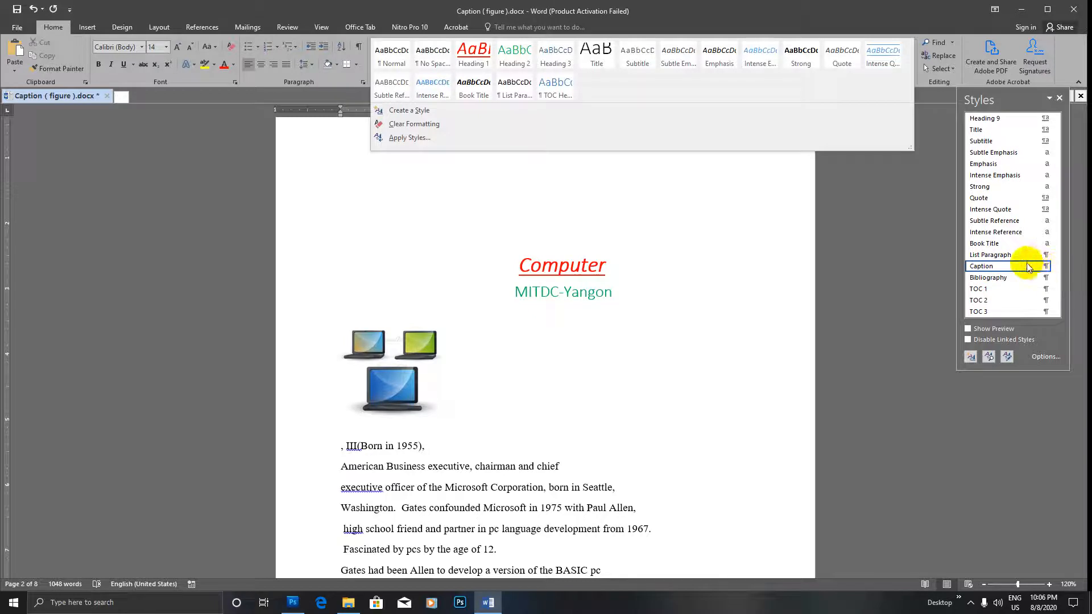
Toggle the preview display of the full styles list on and off while comparing it with the style gallery.
left_click(969, 330)
left_click(968, 330)
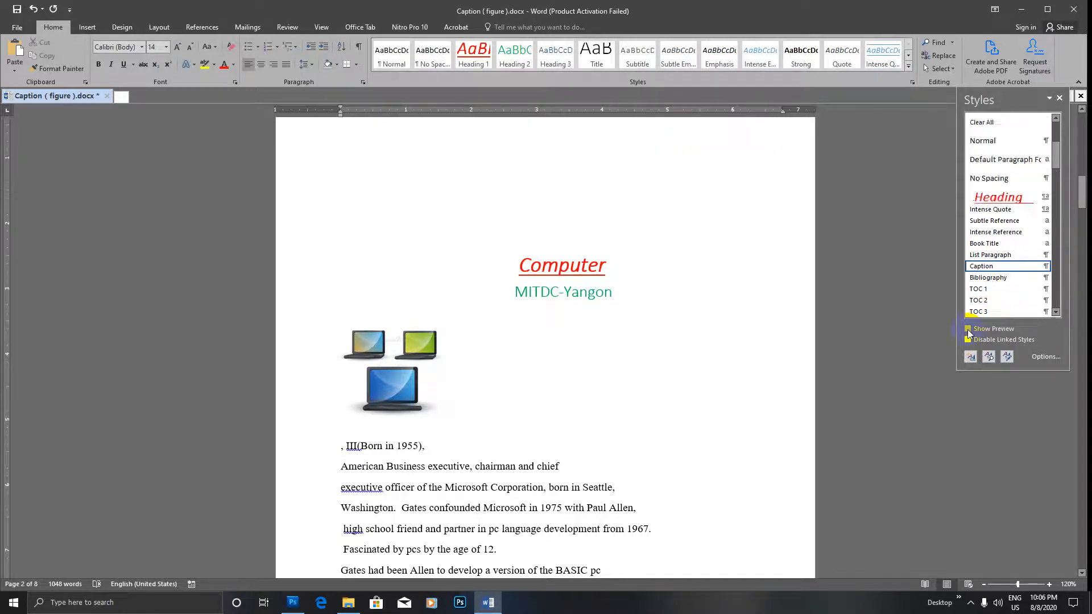
left_click(908, 65)
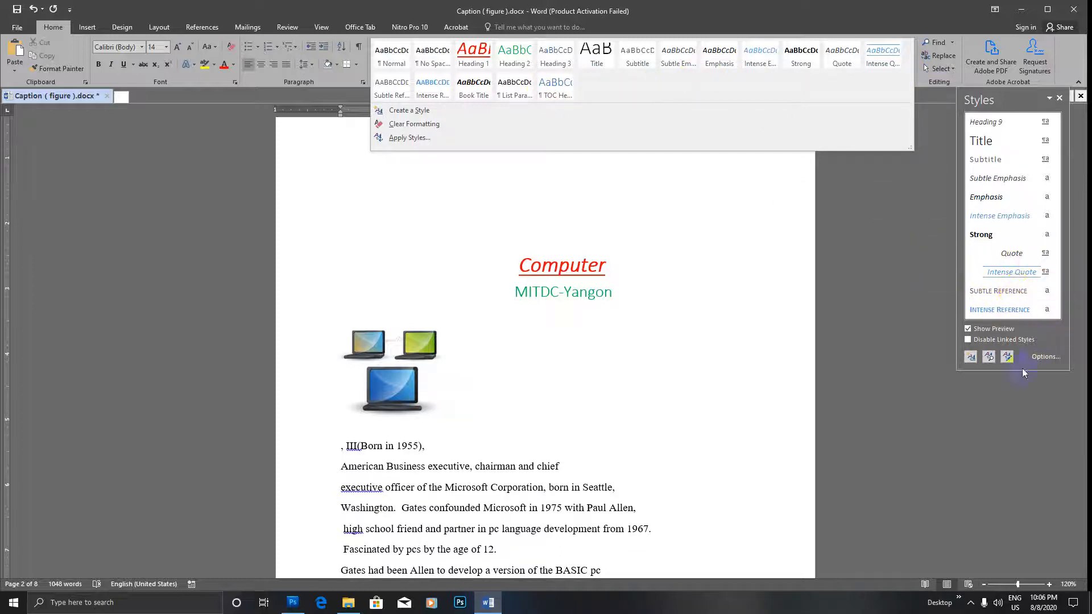
left_click(971, 329)
left_click(970, 330)
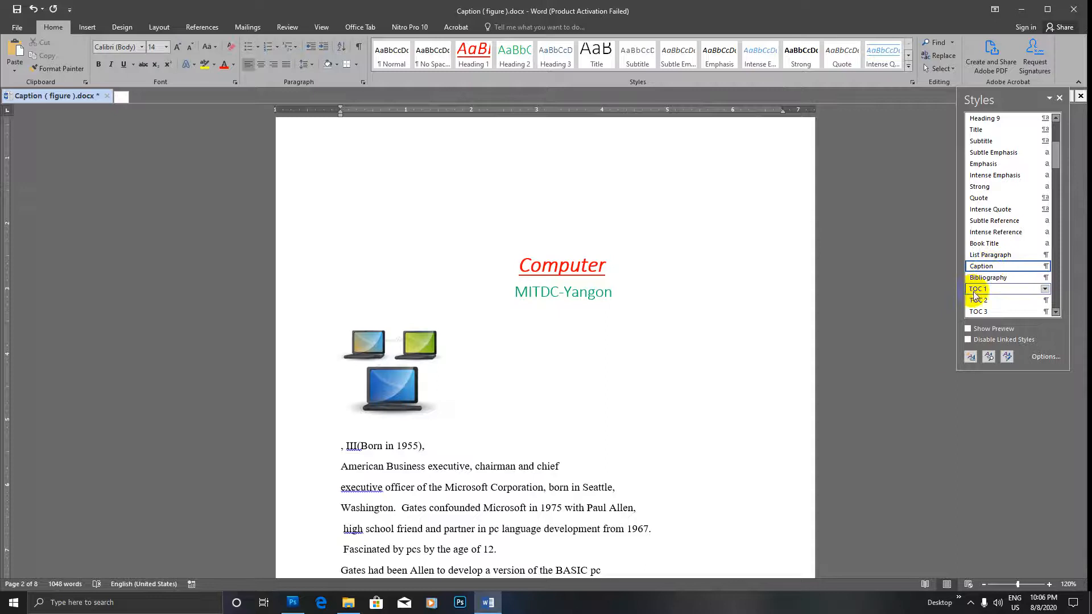
Review the Caption style's formatting settings and accept them as they are.
left_click(1045, 267)
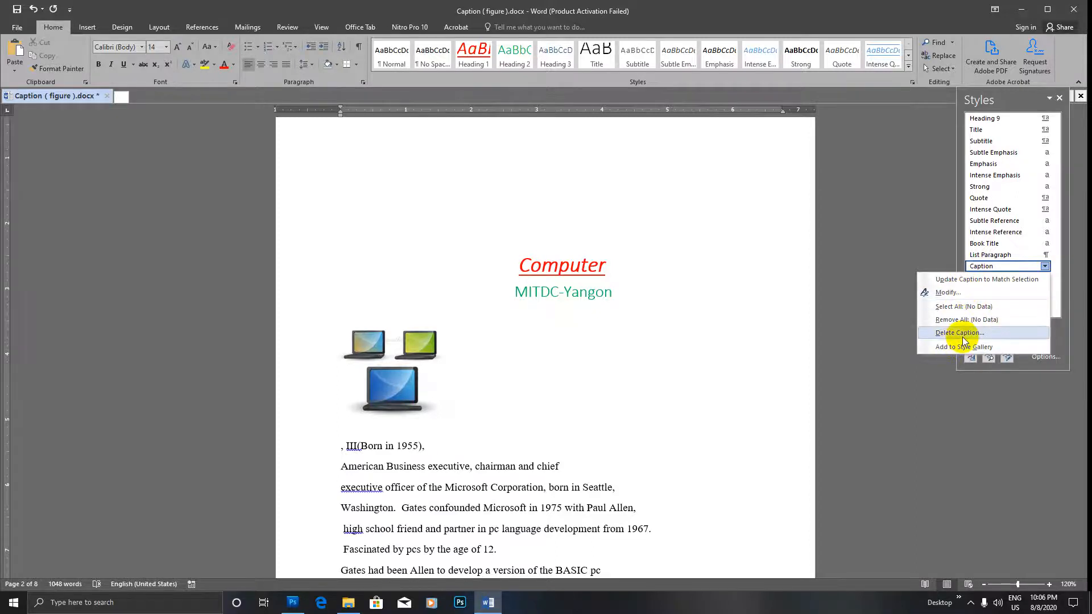
left_click(960, 292)
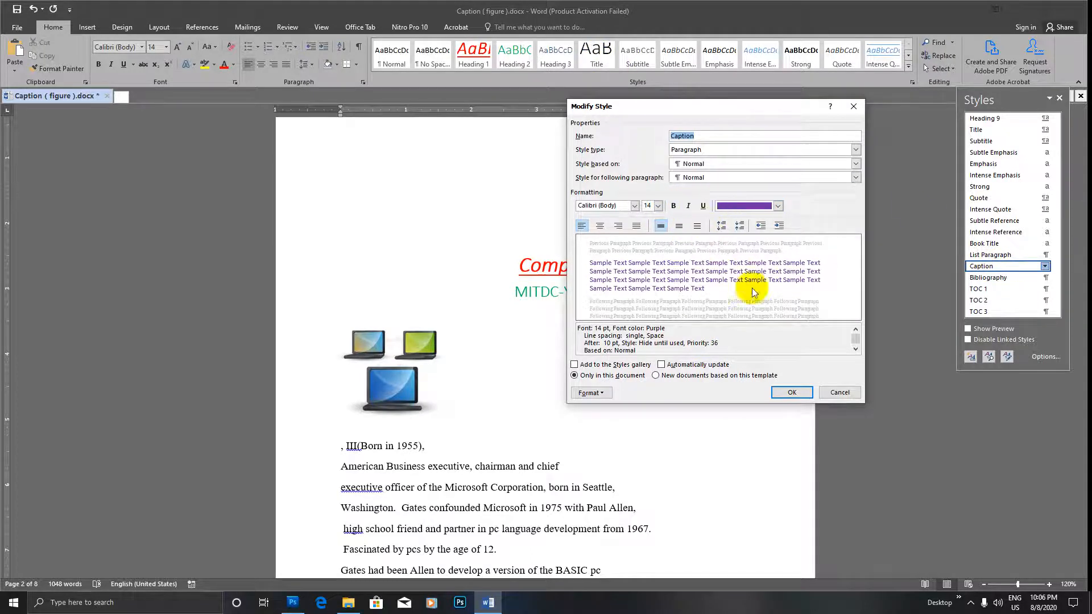
left_click(787, 392)
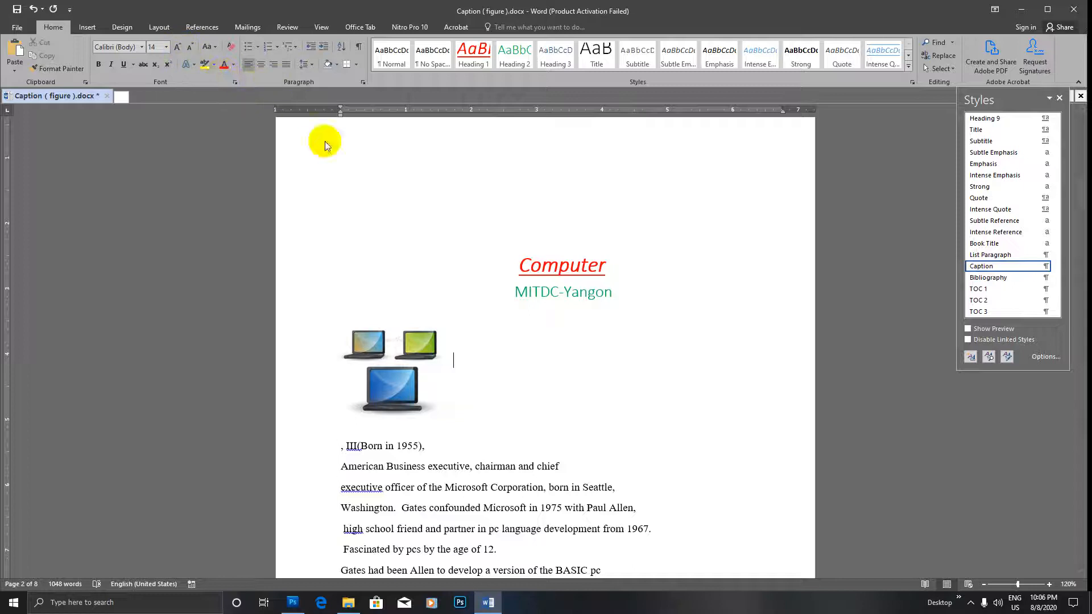
Start inserting a figure caption on the empty line beside the laptops picture.
left_click(194, 28)
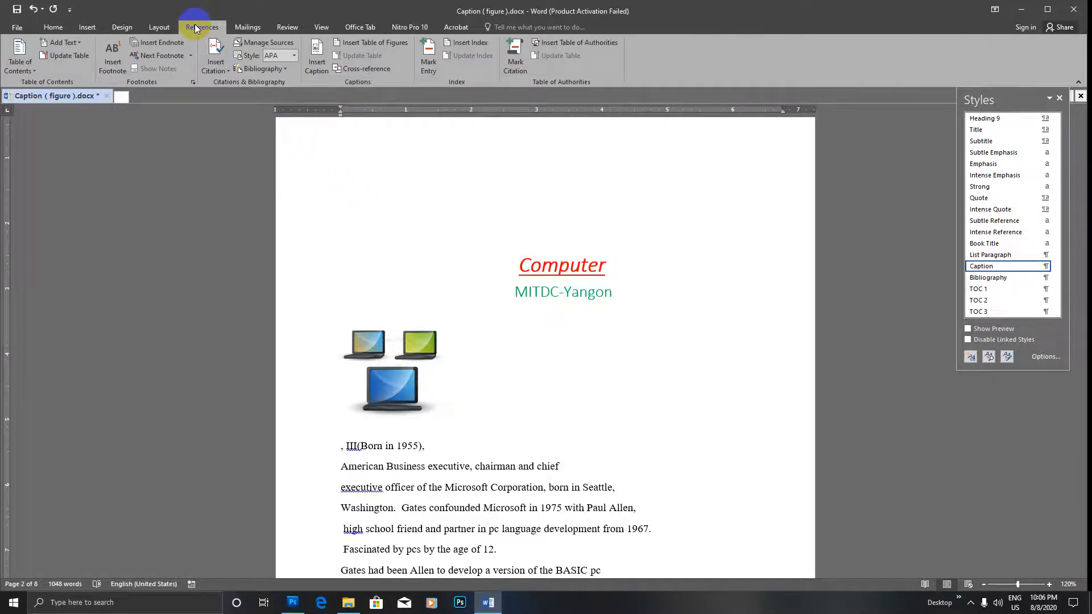
left_click(315, 66)
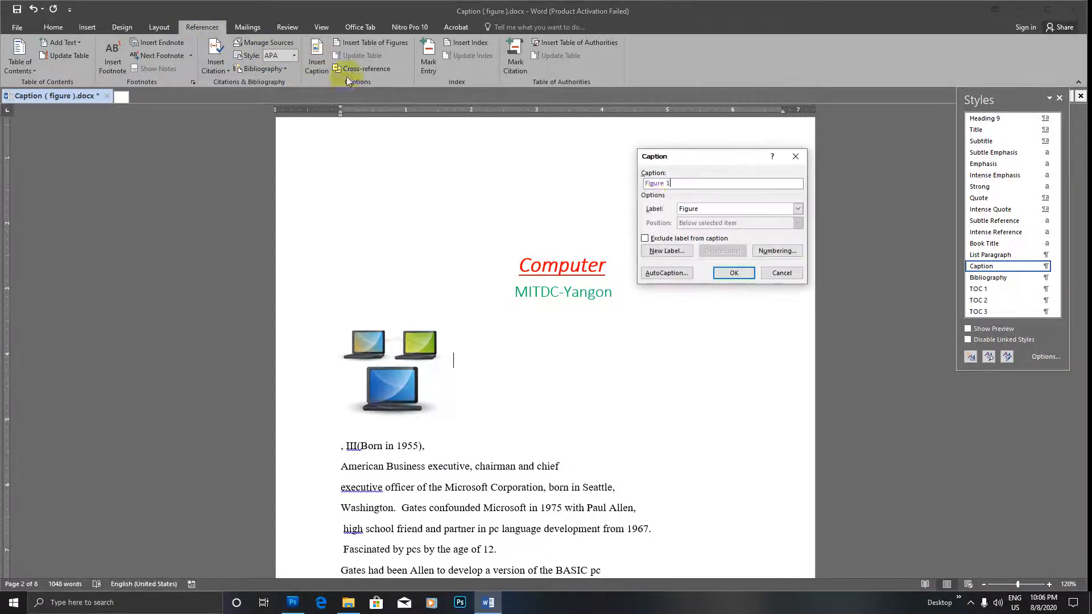
left_click_drag(690, 154, 675, 143)
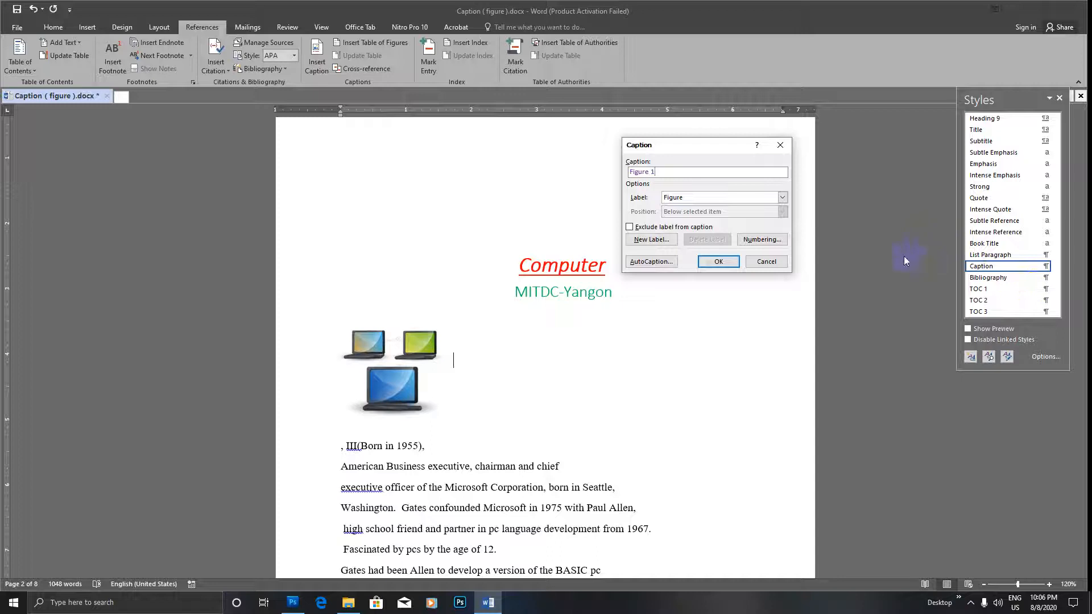
left_click(664, 173)
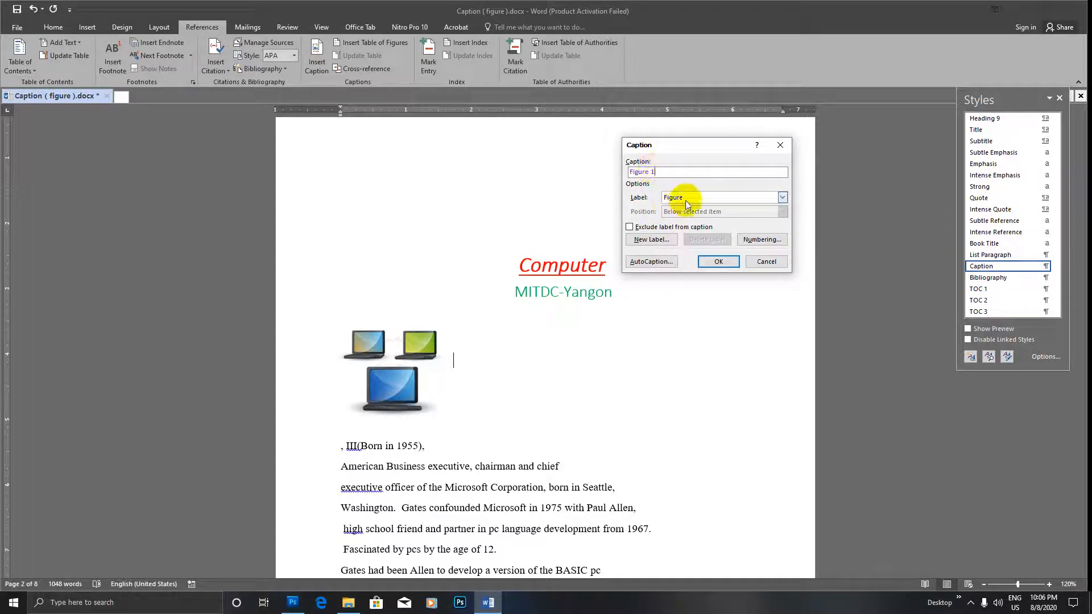
Try the Equation and Table labels for the caption and return to the Figure label.
left_click(780, 197)
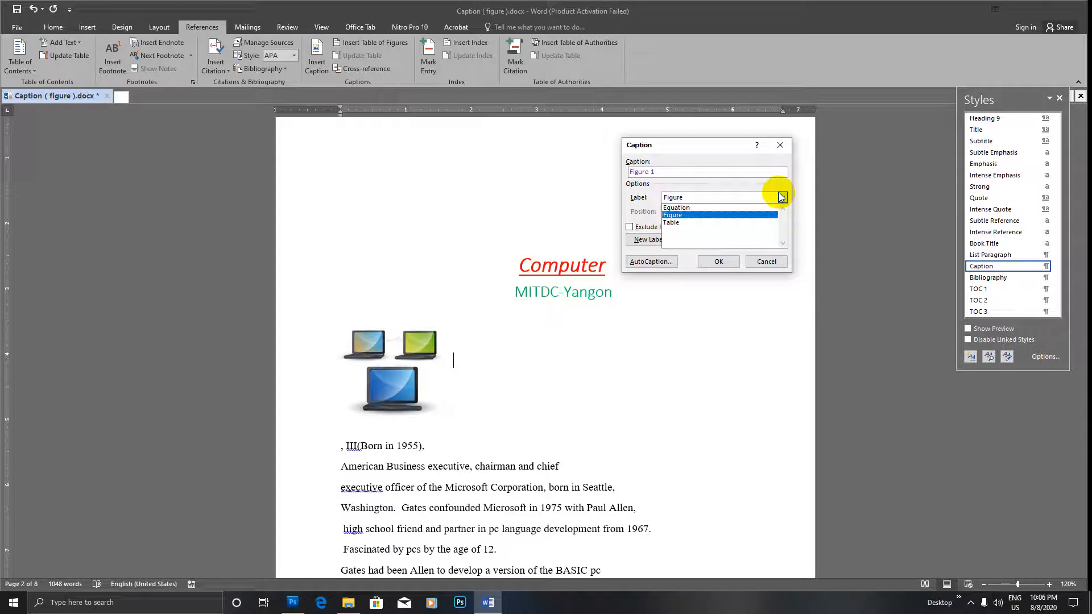
left_click(695, 208)
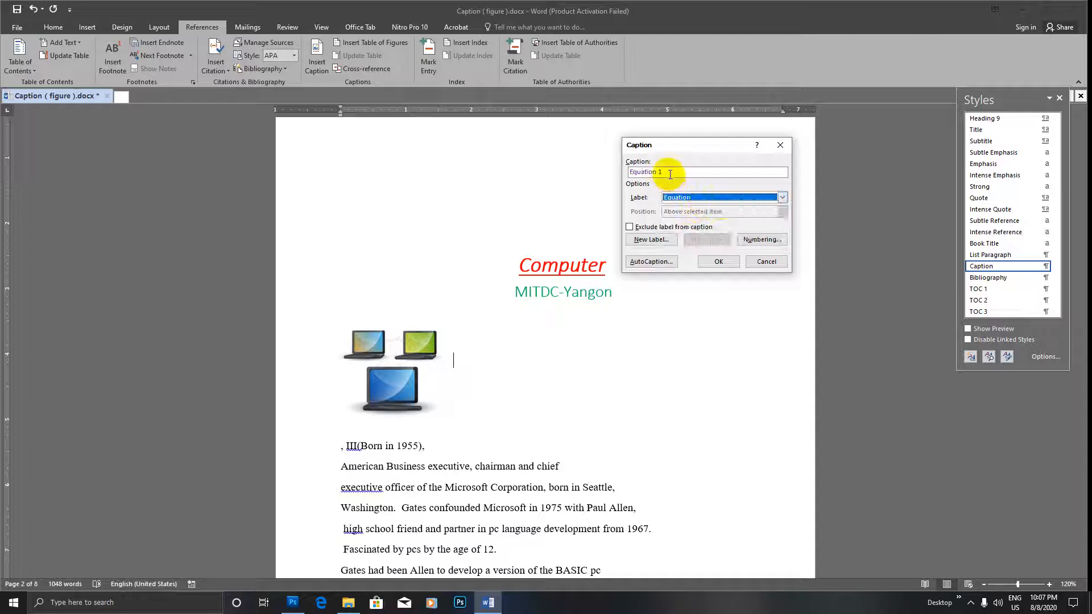
left_click(782, 197)
left_click(685, 209)
left_click(782, 197)
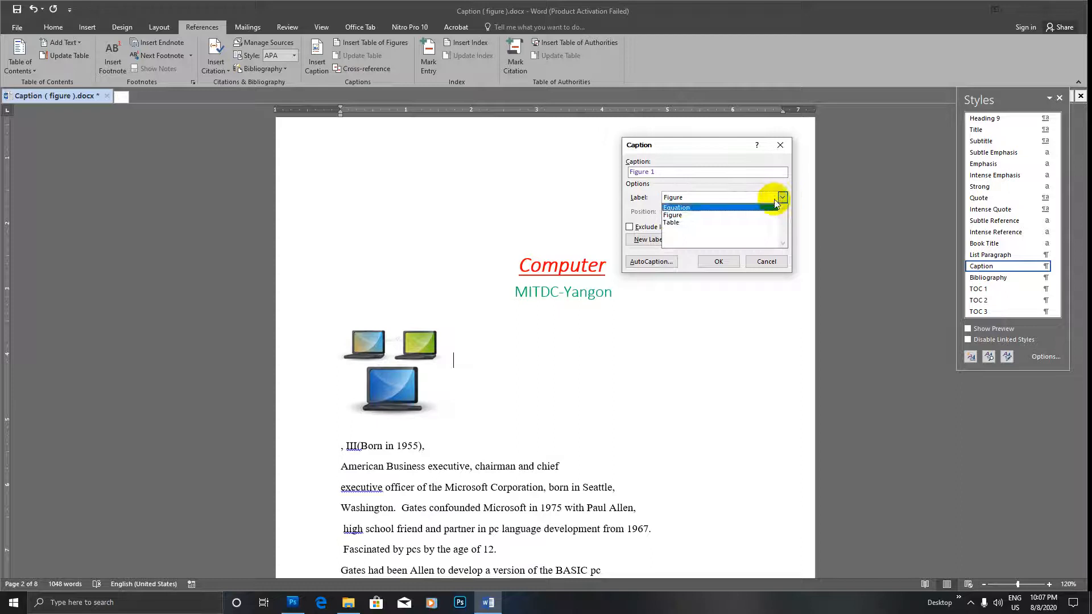
left_click(691, 219)
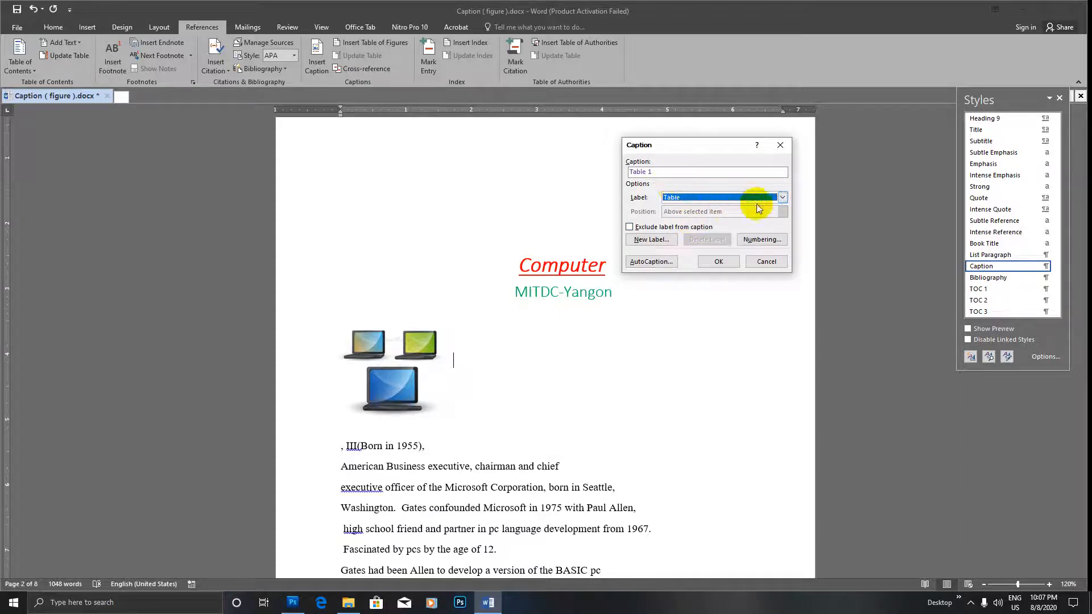
left_click(782, 196)
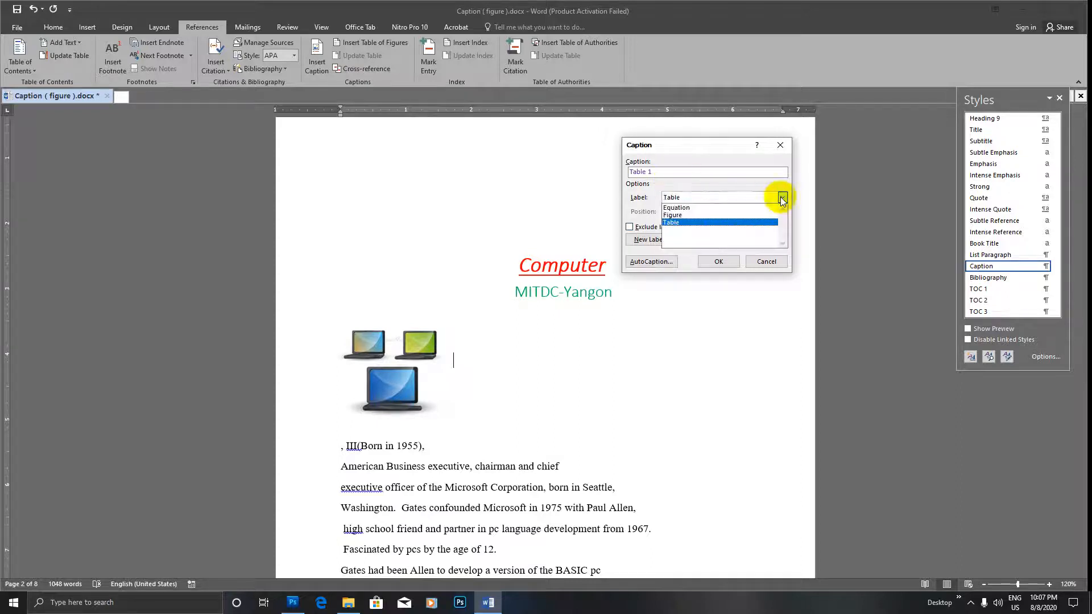
left_click(691, 214)
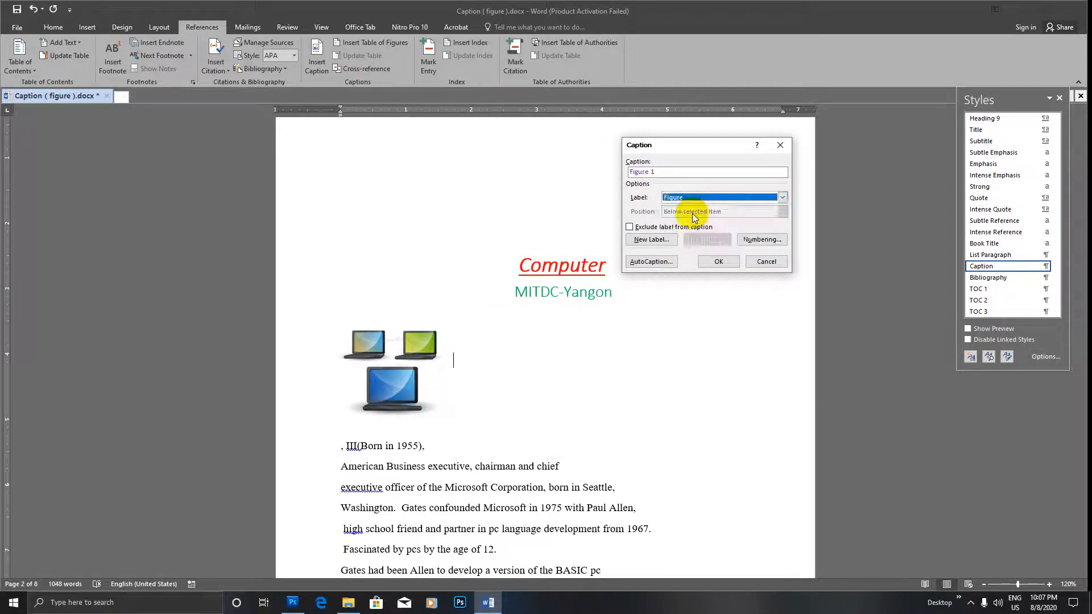
Keep the Figure label and insert the caption "Figure 1 Computer" beside the laptops picture.
left_click(781, 196)
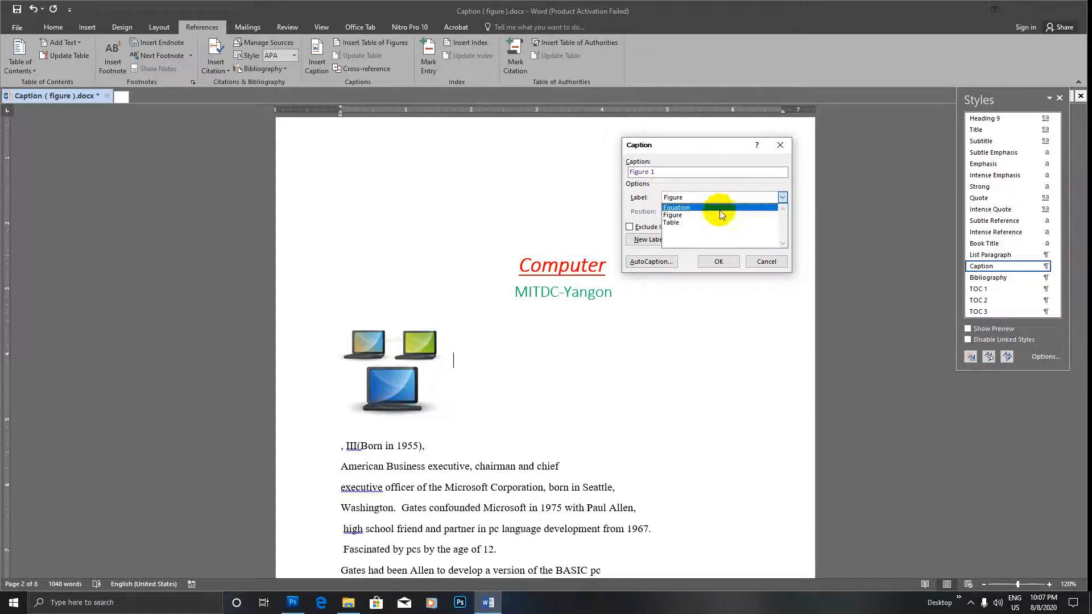
left_click(687, 215)
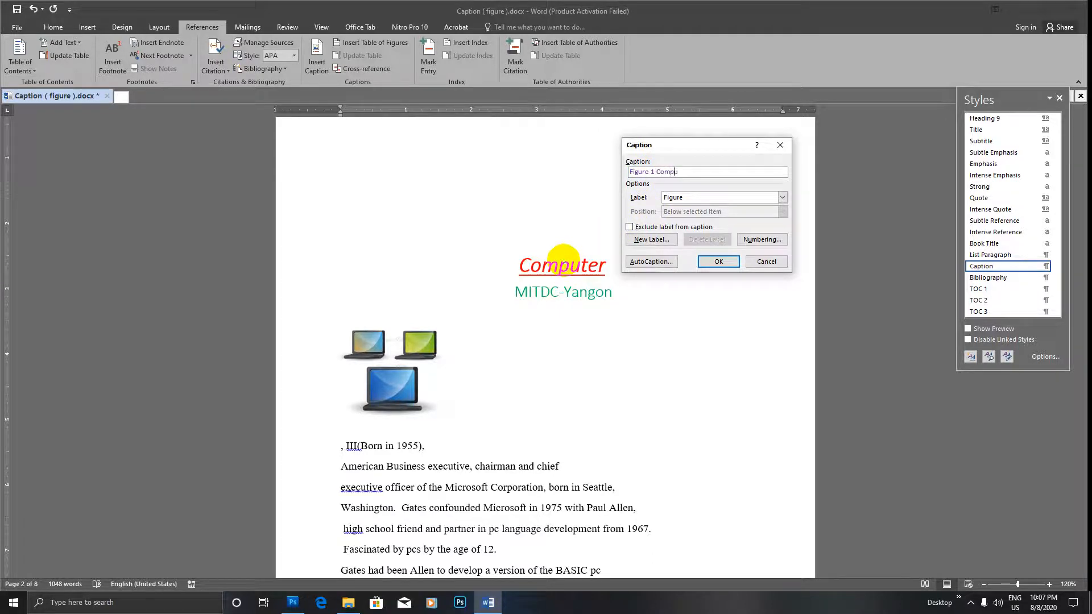
left_click(719, 261)
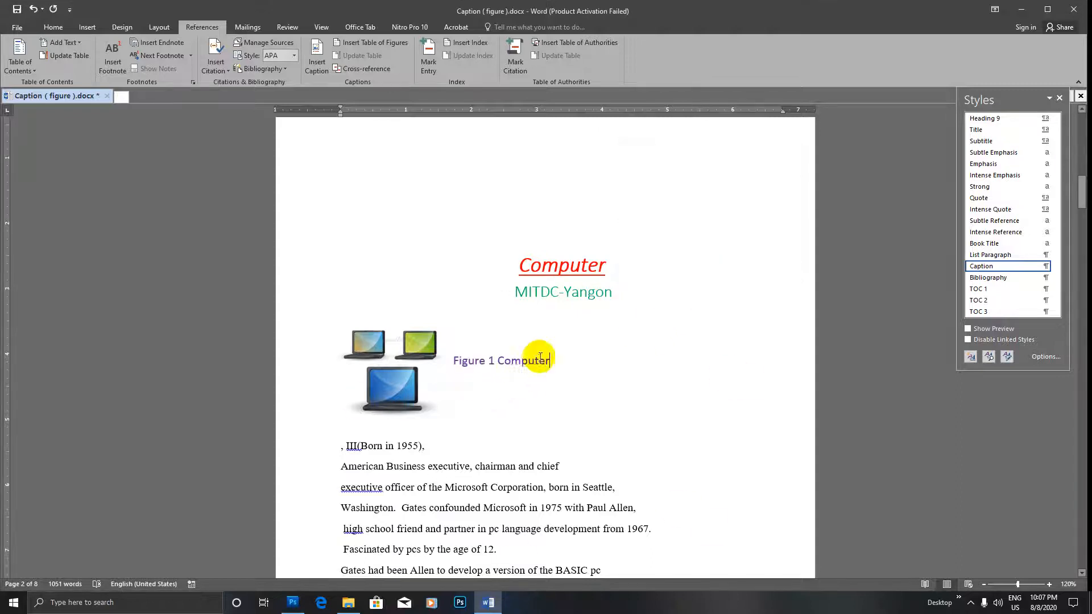
Insert the caption "Figure 2 Adobe After Effects" beside the can picture on the Adobe After Effects page.
scroll(541, 352, "down", 1)
scroll(547, 352, "down", 10)
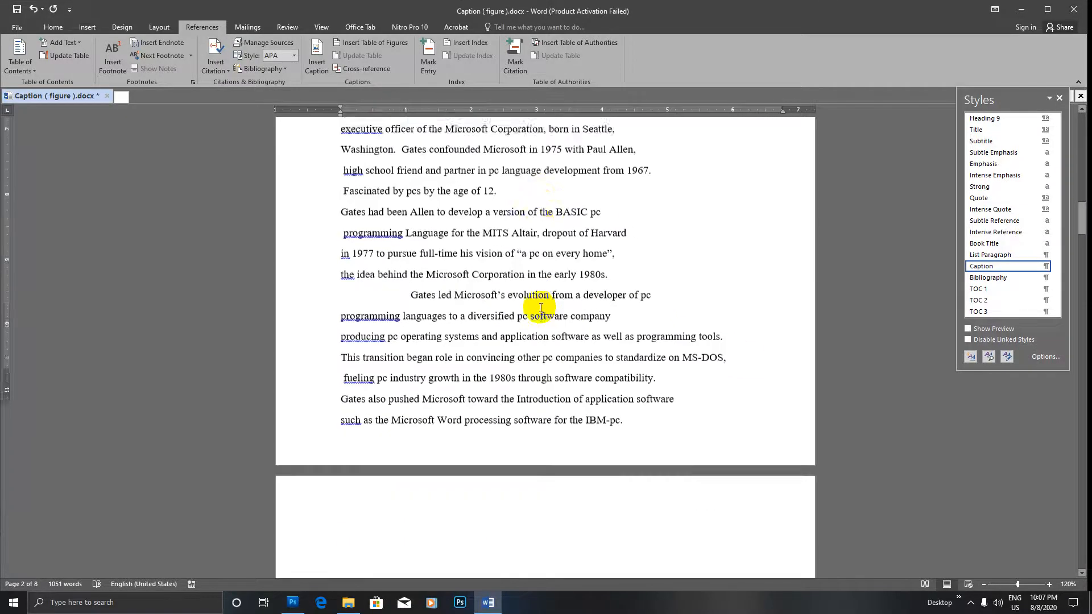
left_click(435, 268)
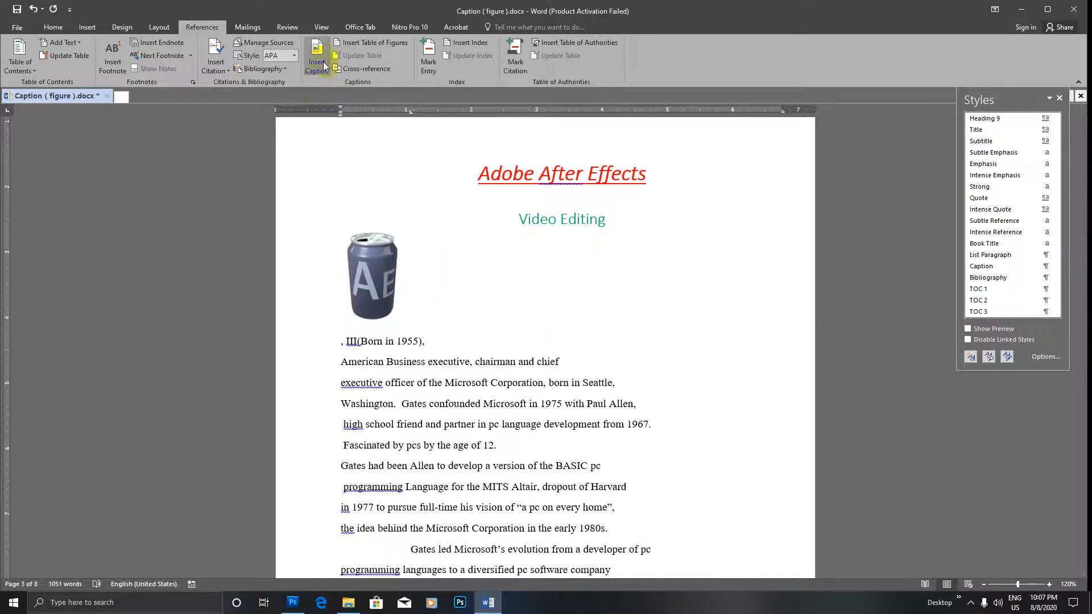
left_click(317, 63)
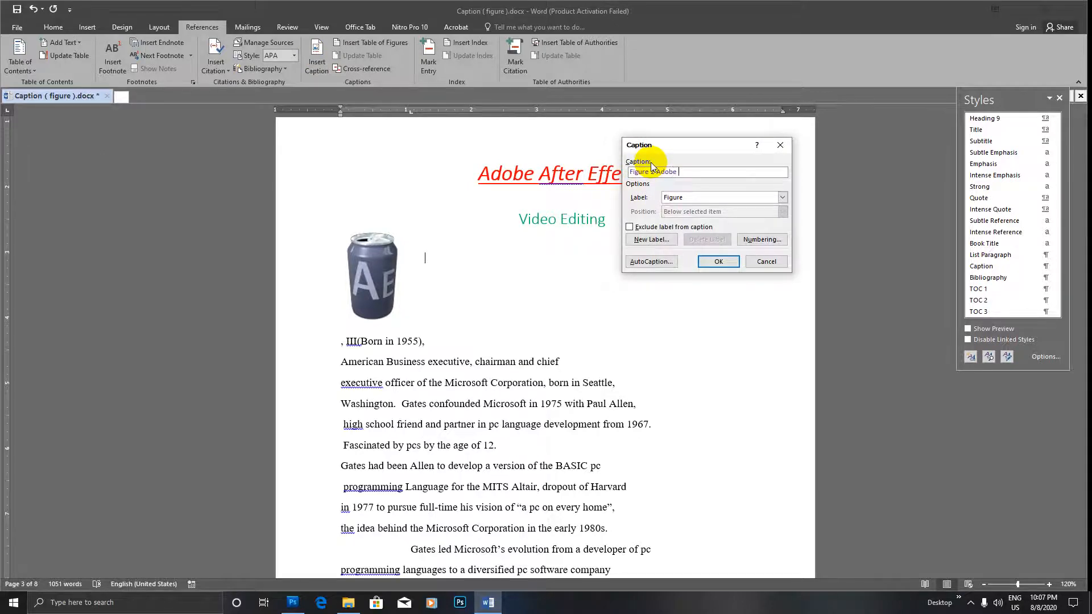
type("Adobe After Effects")
left_click(720, 262)
Insert the caption "Figure 3 Adobe Bridge" beside the orange can picture on the Adobe Bridge page.
scroll(459, 407, "down", 12)
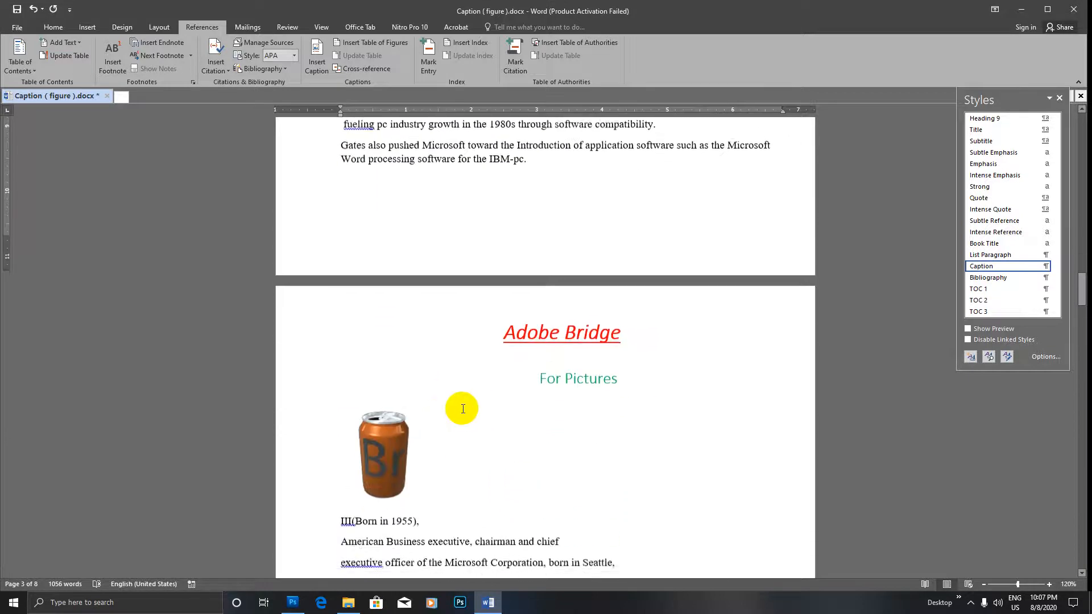
left_click(462, 300)
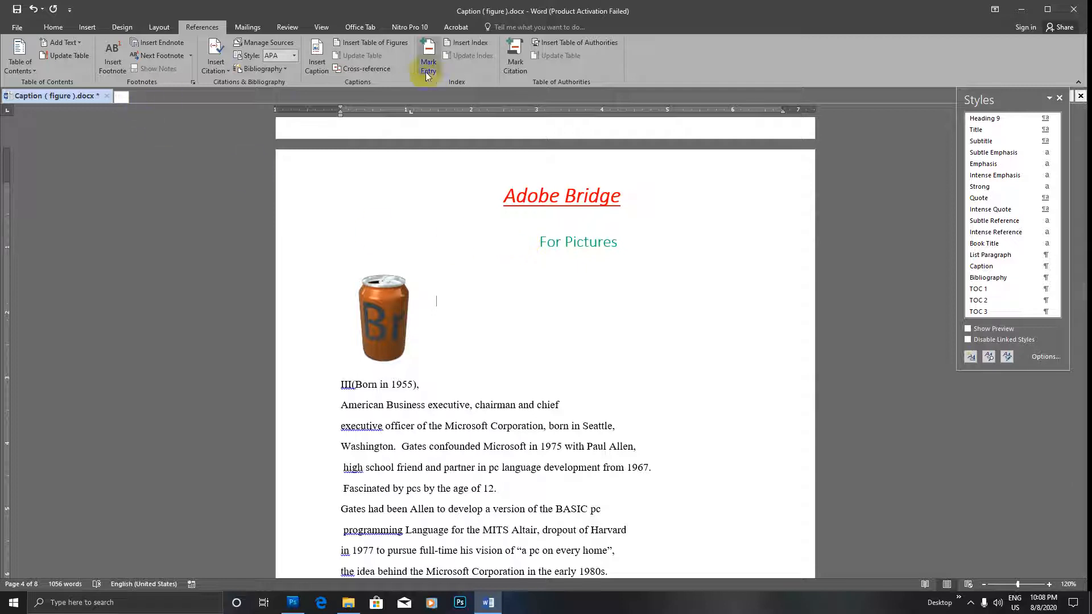
left_click(317, 57)
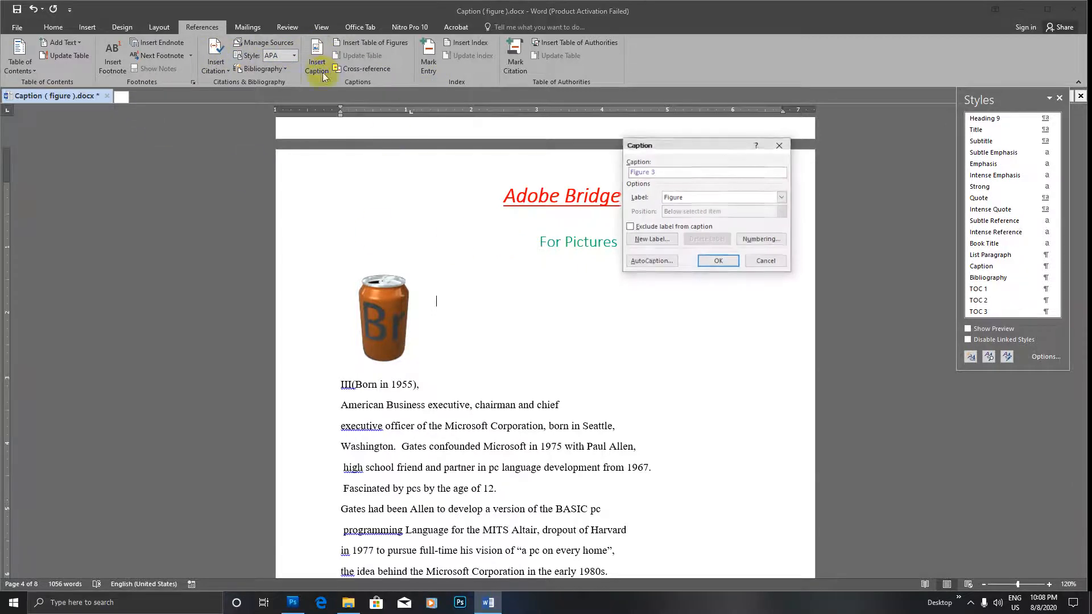
type("A")
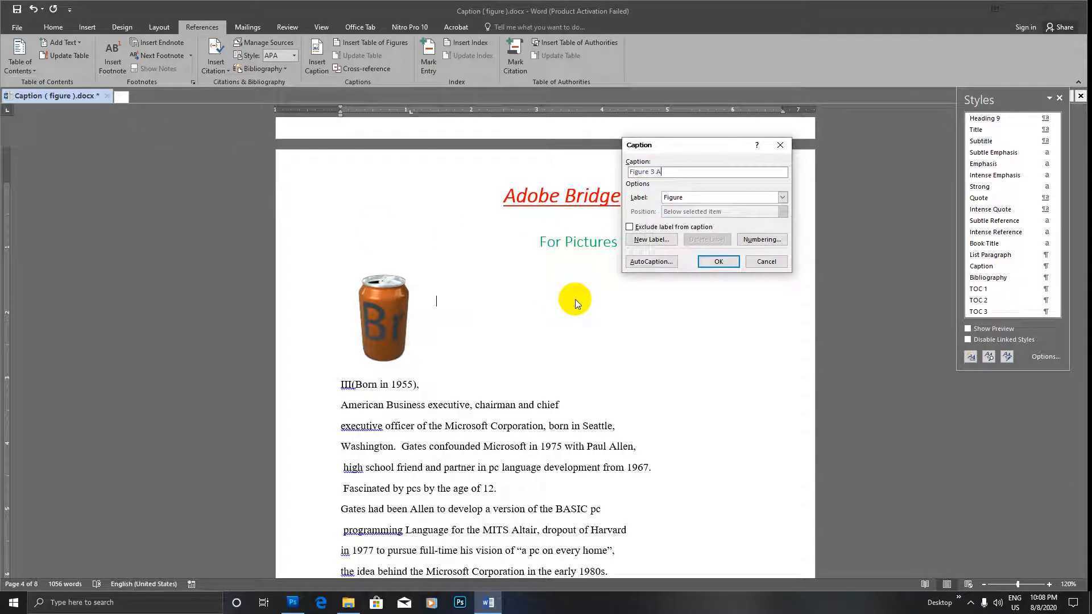
type("dobe Bridge")
left_click(718, 261)
Insert the caption "Figure 4 Adobe Indesign" beside the ID can picture on the following page.
scroll(598, 220, "down", 4)
scroll(598, 220, "down", 10)
left_click(427, 171)
left_click(452, 162)
left_click(317, 61)
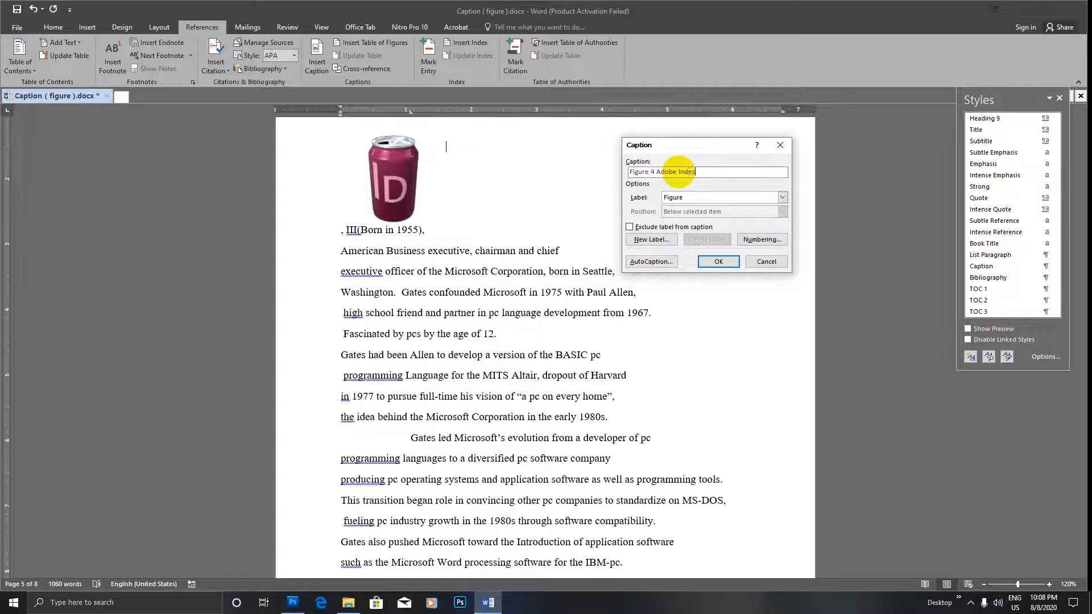
type("n")
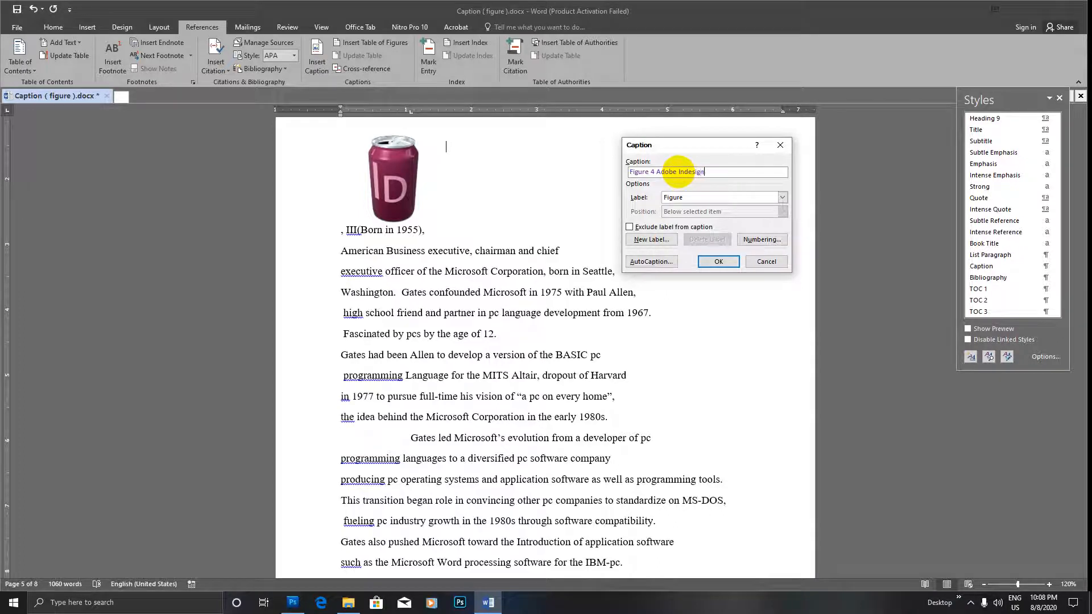
left_click(720, 262)
Insert the caption "Figure 5 Adobe DreamWeaver" beside the green can picture on the Adobe DreamWeaver page.
scroll(560, 265, "down", 8)
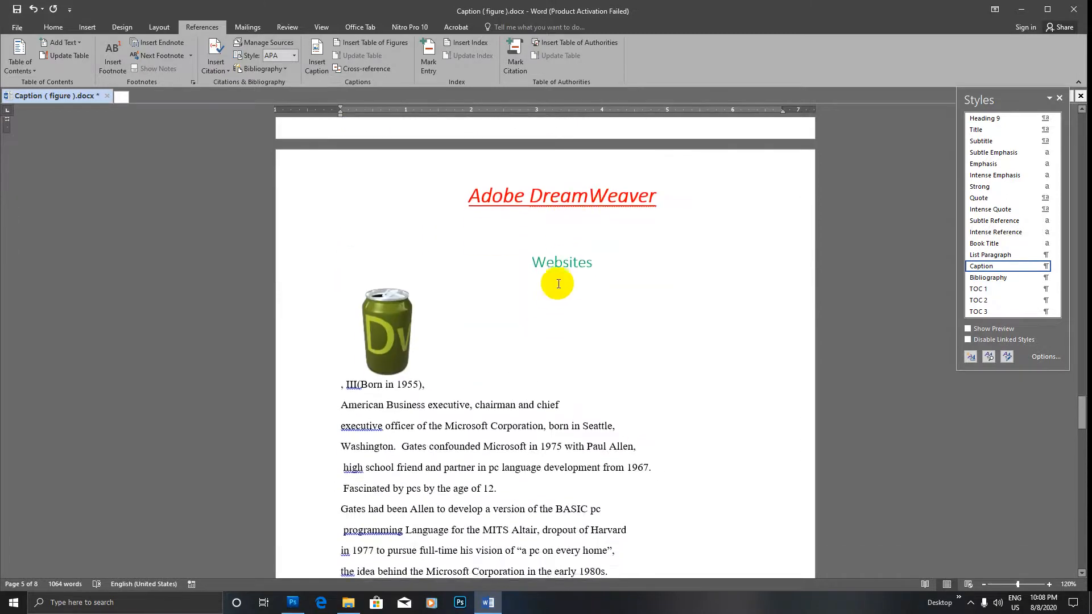
left_click(452, 307)
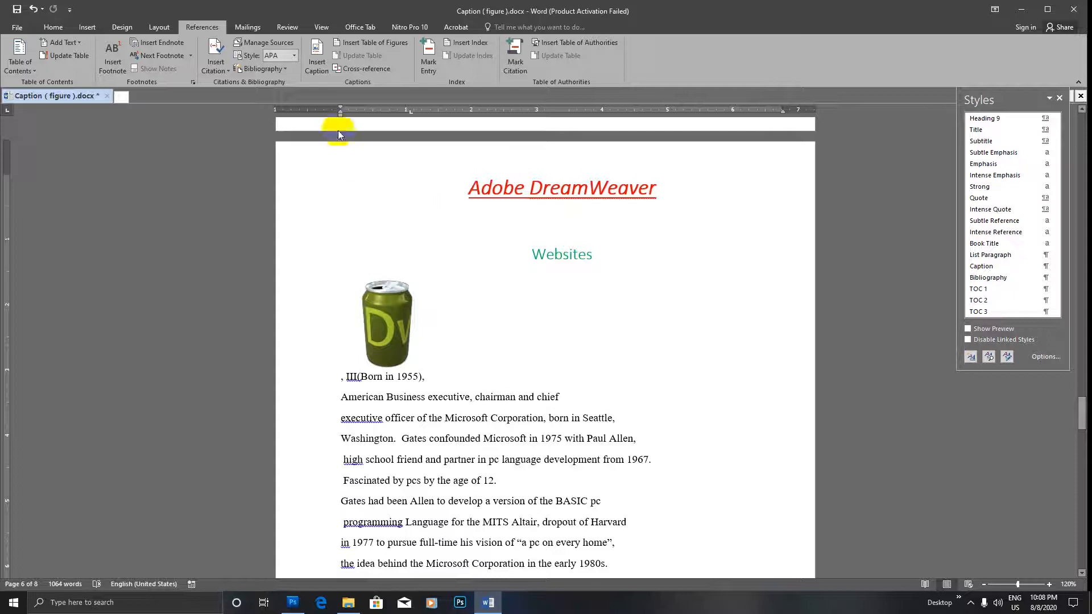
left_click(317, 74)
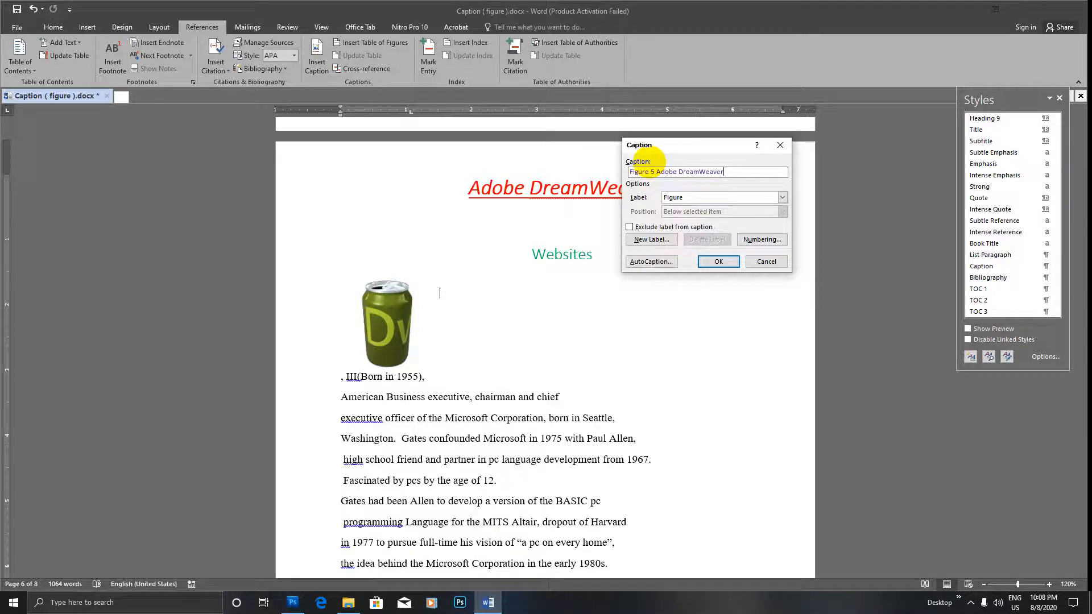
left_click(718, 261)
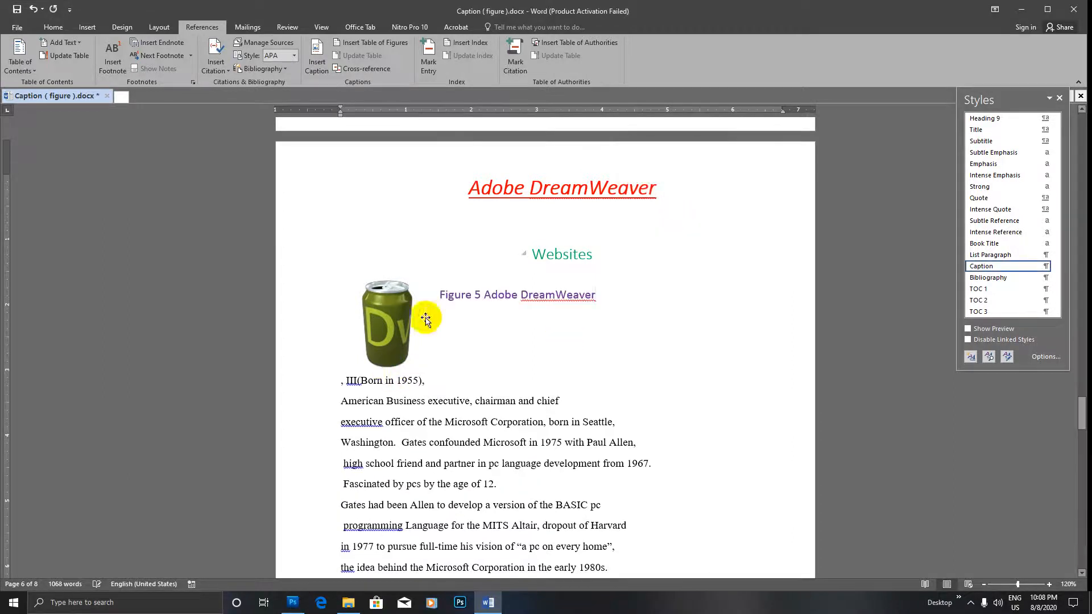
Insert the caption "Figure 6 Adobe Encore" beside the grey can picture on the Adobe Encore page.
scroll(483, 297, "down", 1)
scroll(492, 295, "down", 20)
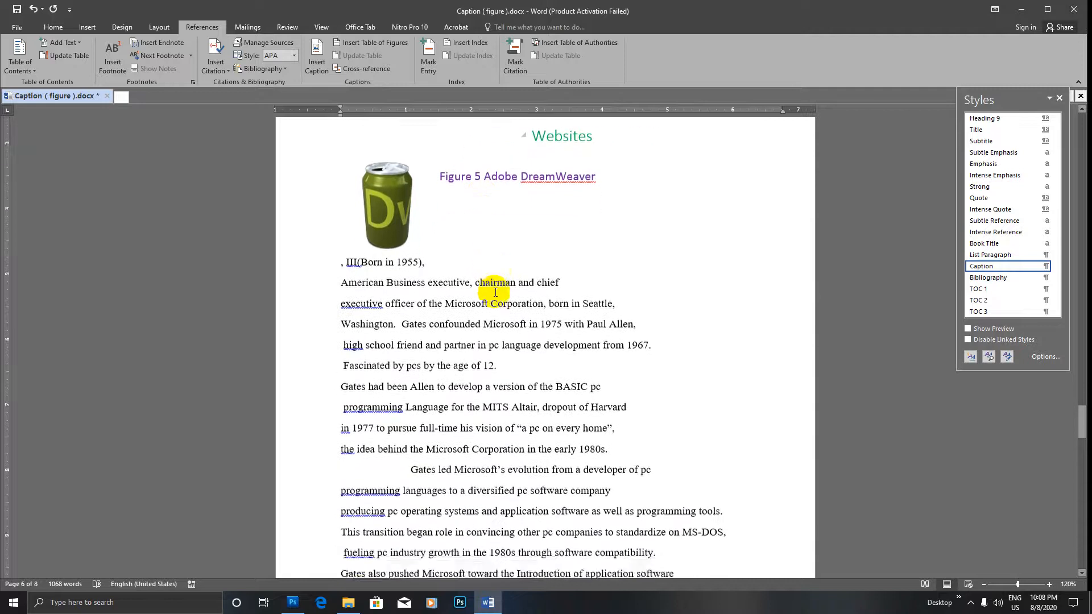
scroll(436, 401, "up", 1)
left_click(446, 390)
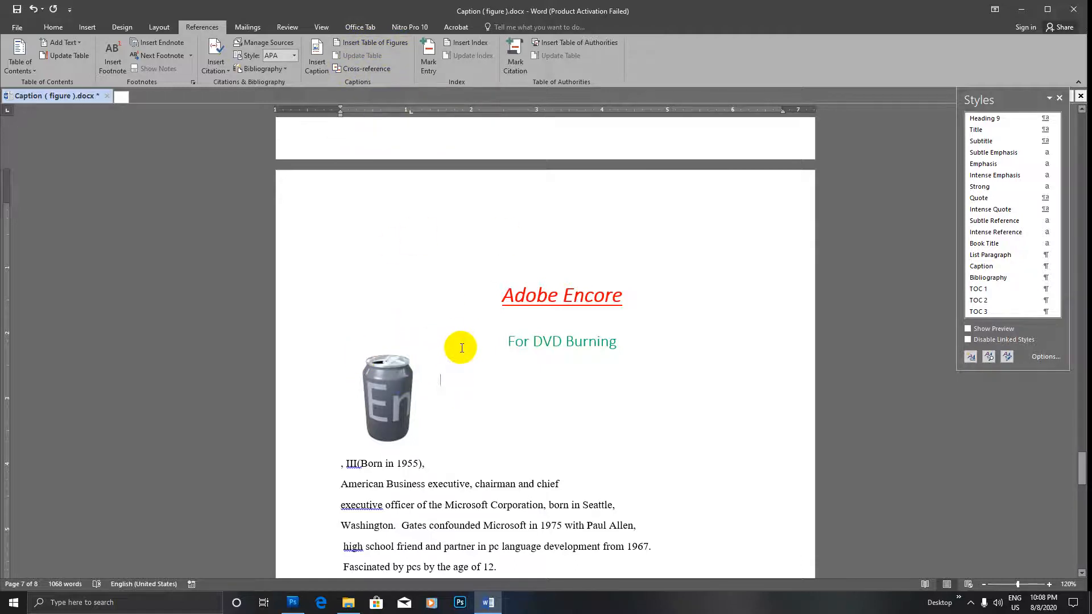
scroll(463, 349, "down", 2)
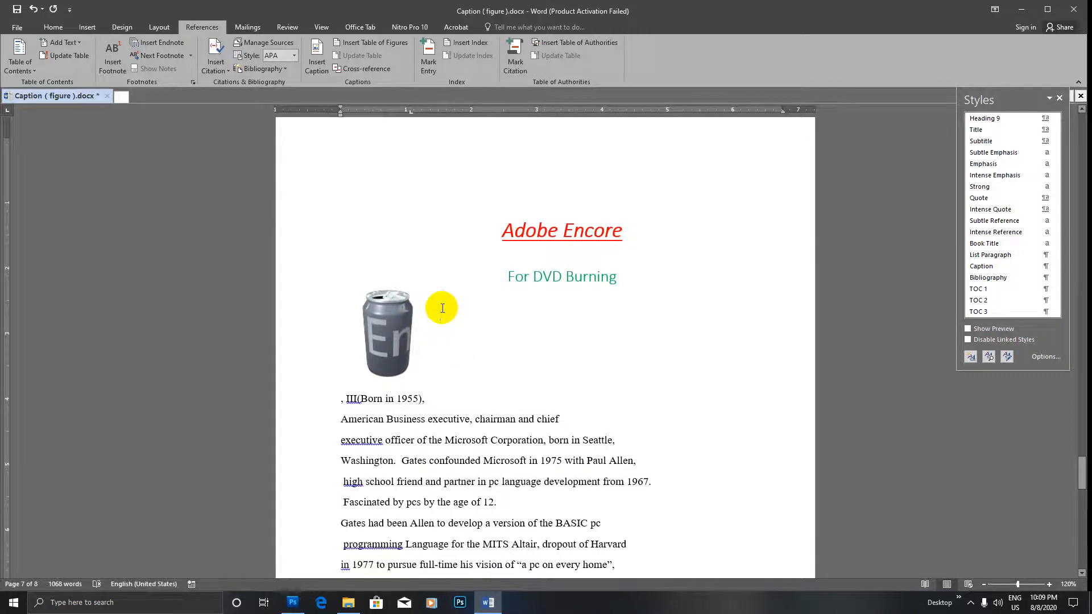
left_click(318, 64)
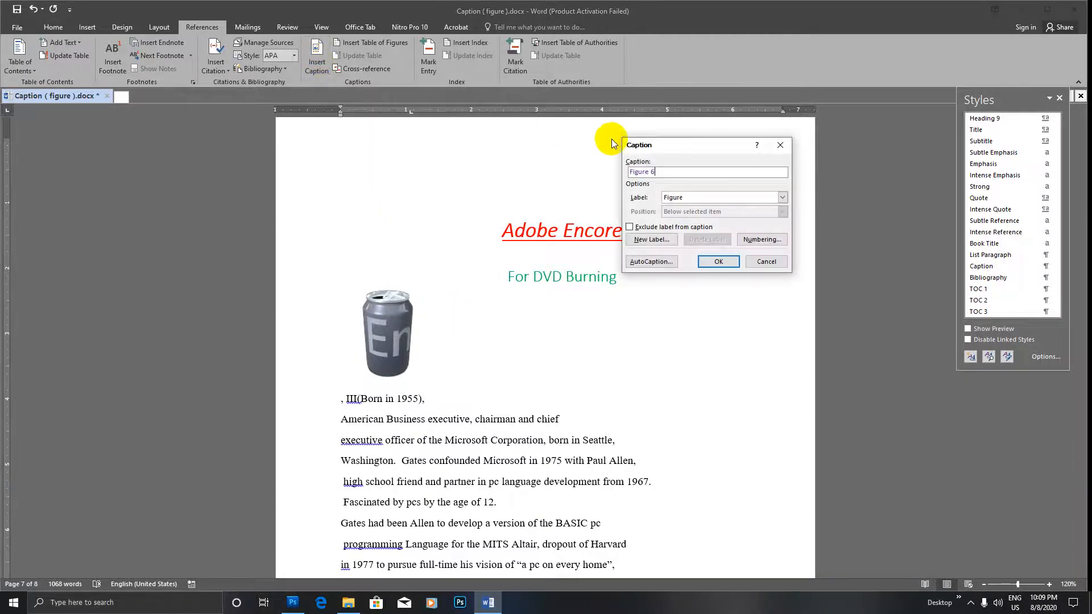
type("Adobe Encore")
left_click(718, 262)
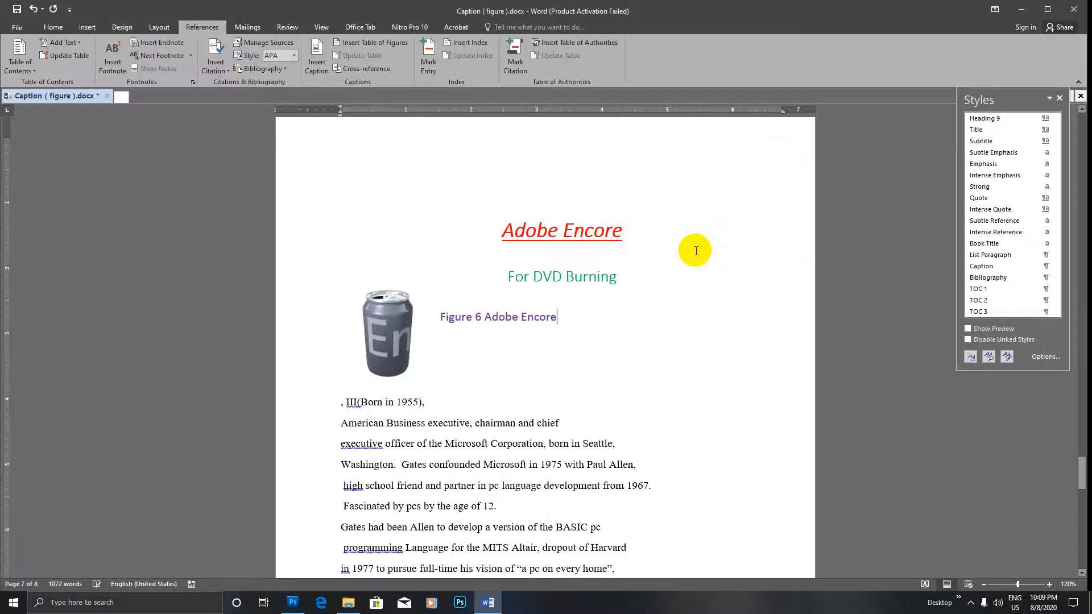
Insert a table of figures with a dashed tab leader and the Figure caption label on the blank last page.
scroll(696, 251, "down", 12)
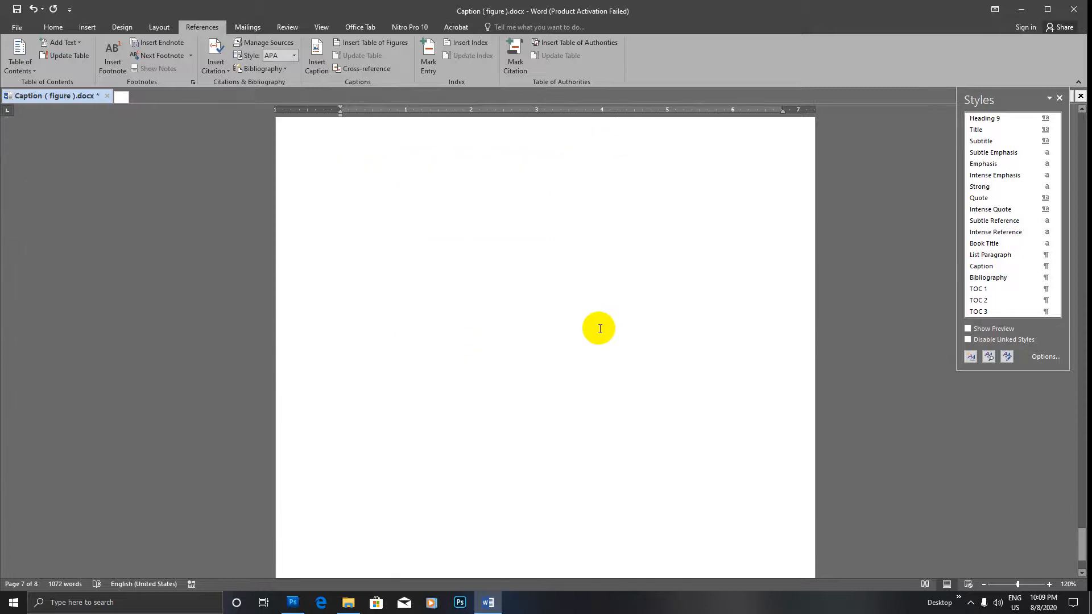
scroll(597, 335, "up", 8)
scroll(591, 346, "down", 6)
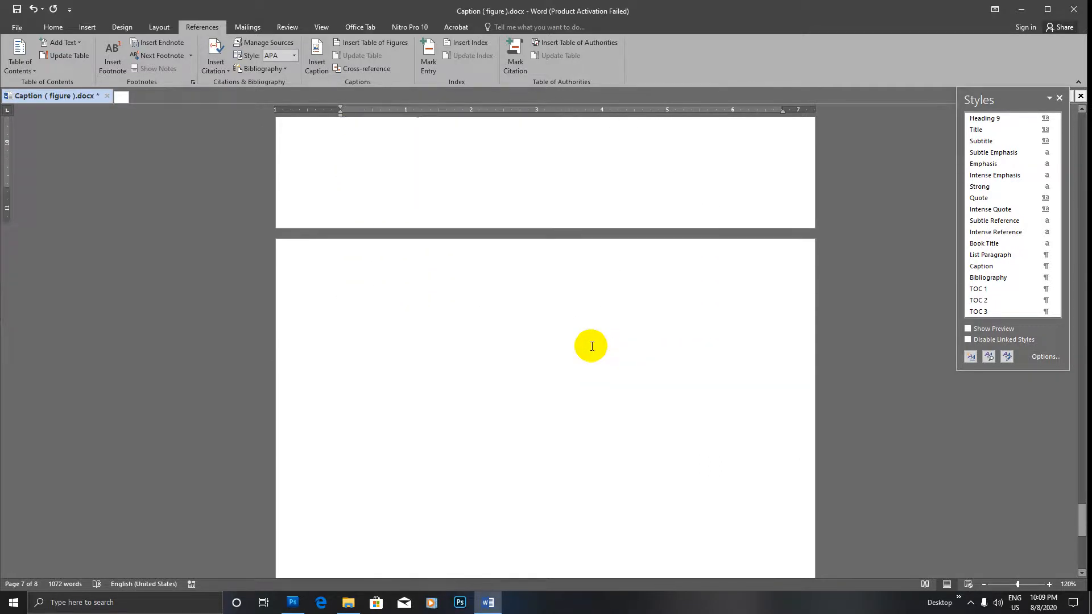
left_click(451, 295)
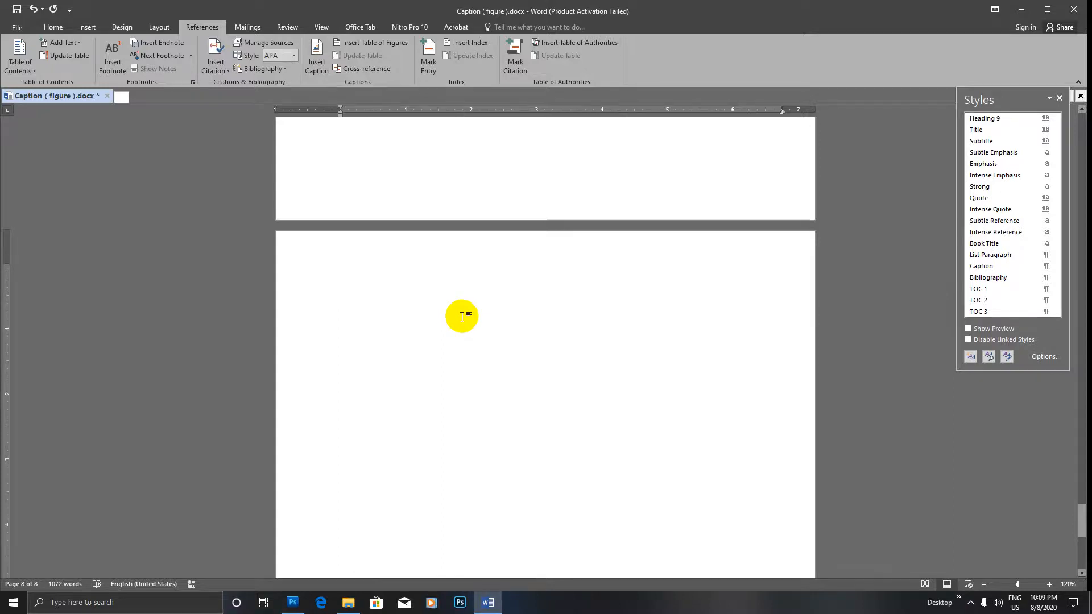
scroll(462, 316, "up", 4)
scroll(461, 313, "down", 3)
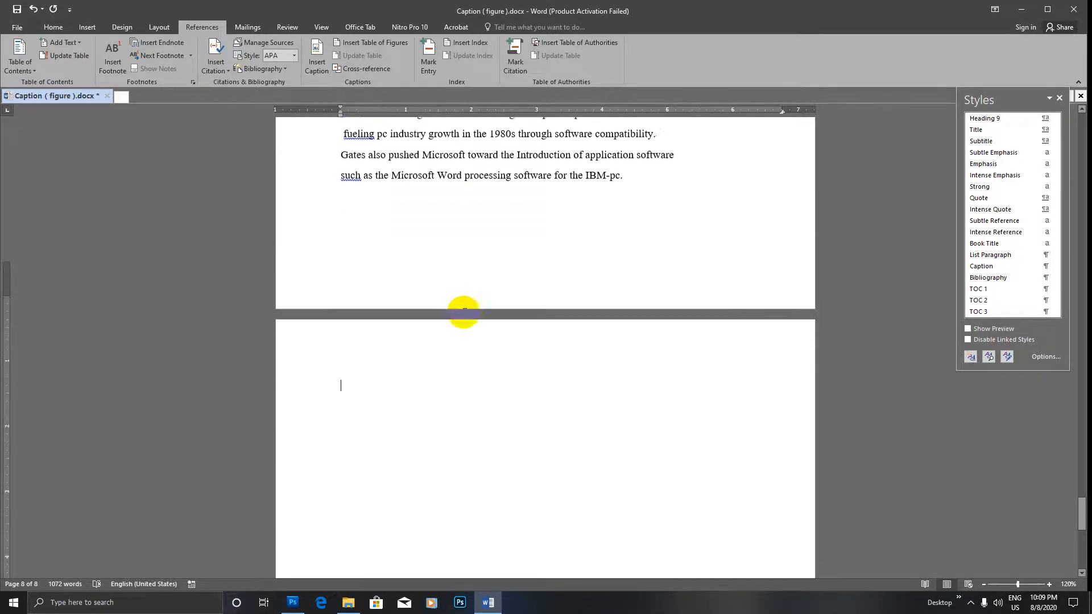
scroll(464, 312, "down", 1)
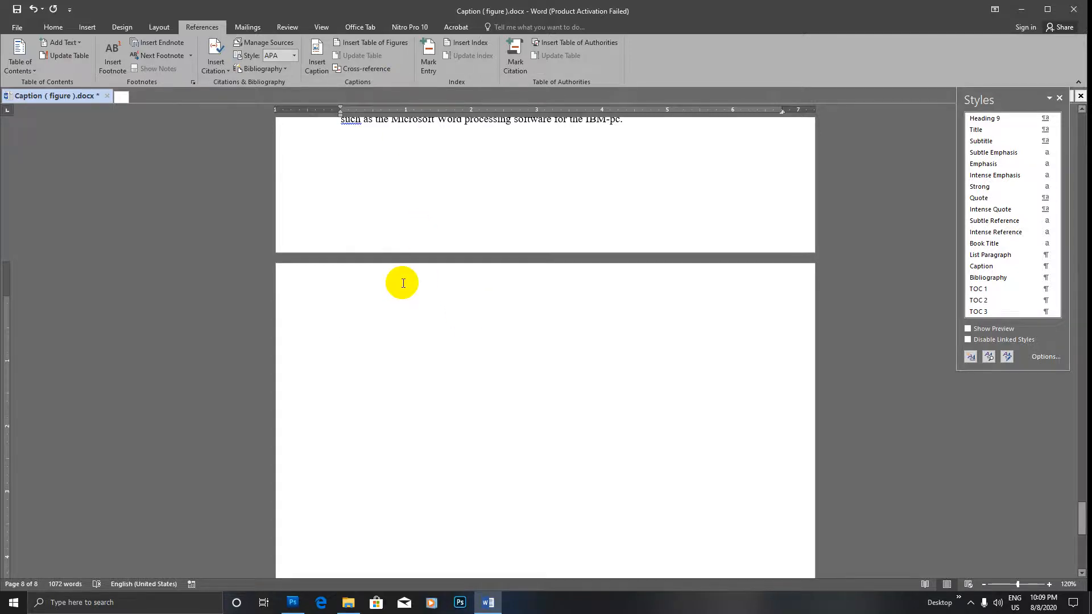
left_click(367, 45)
left_click_drag(520, 165, 729, 86)
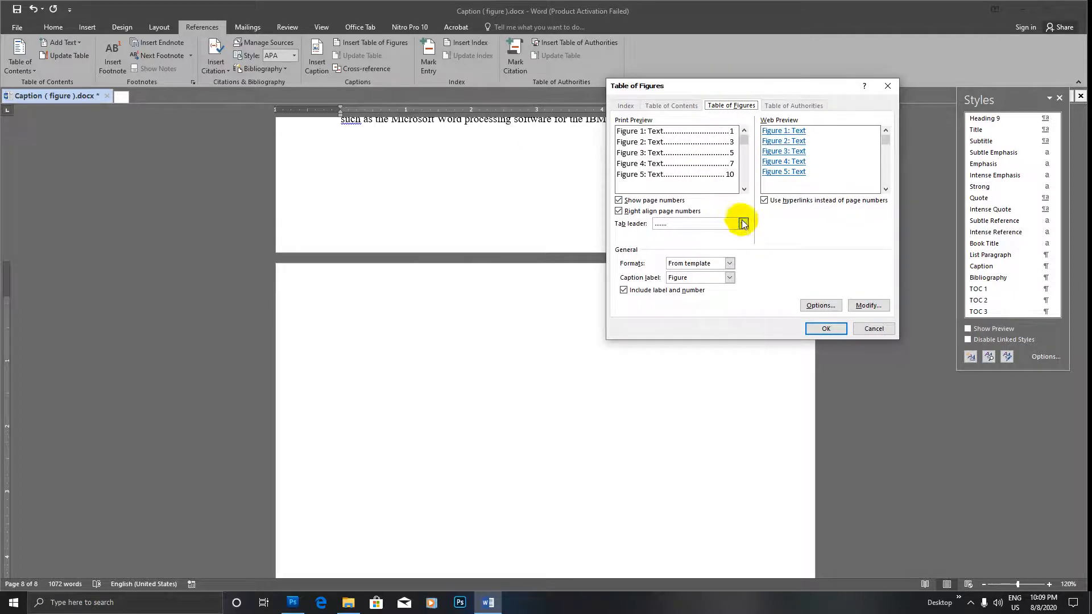
left_click(742, 224)
left_click(680, 250)
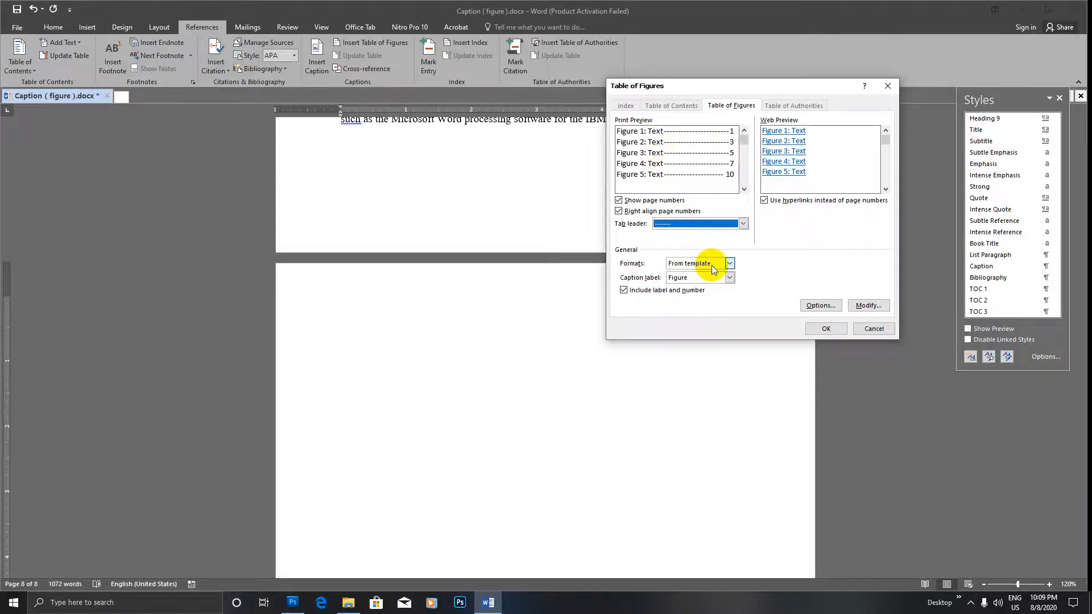
left_click(823, 329)
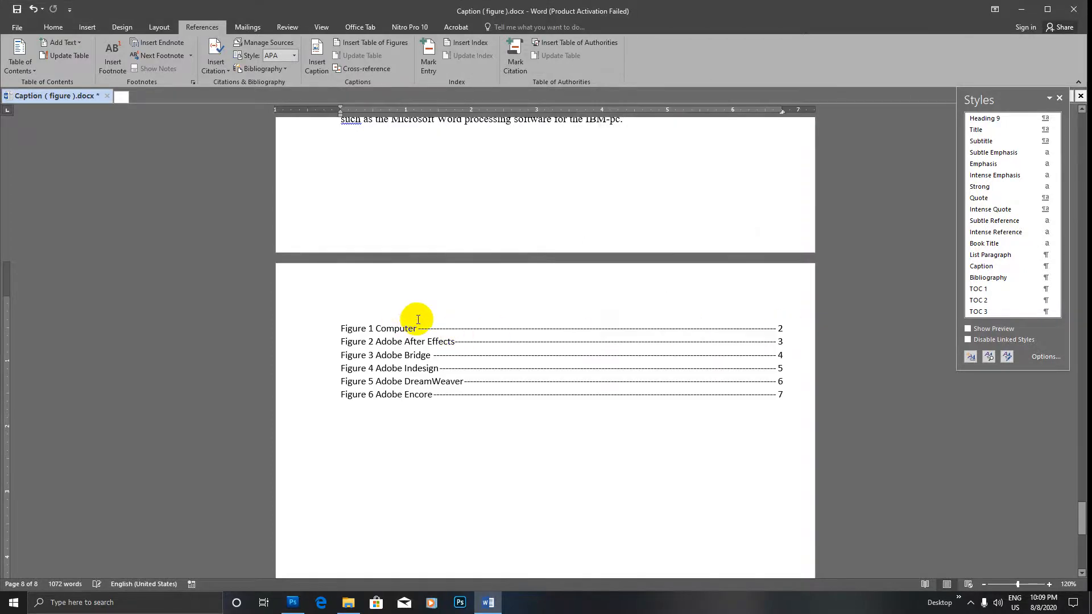
scroll(407, 318, "down", 1)
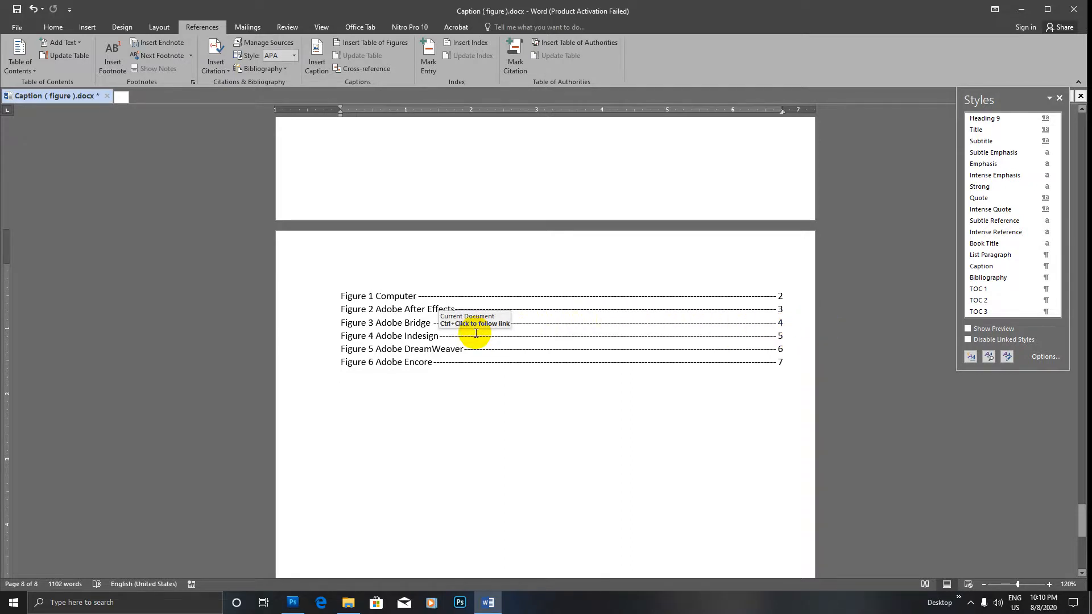
scroll(476, 334, "up", 2)
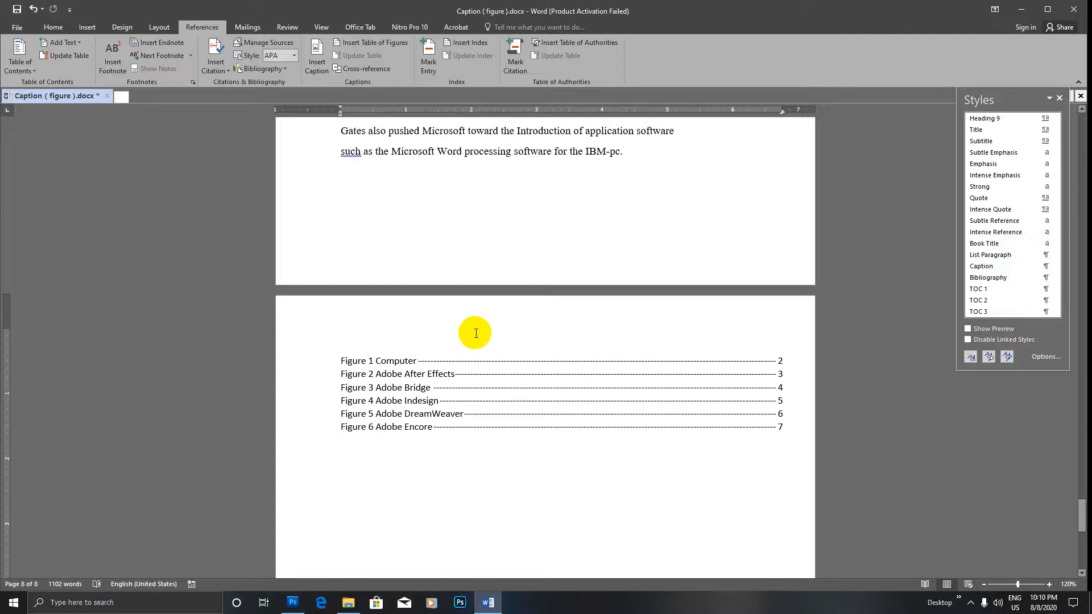
scroll(476, 333, "down", 1)
scroll(476, 335, "up", 2)
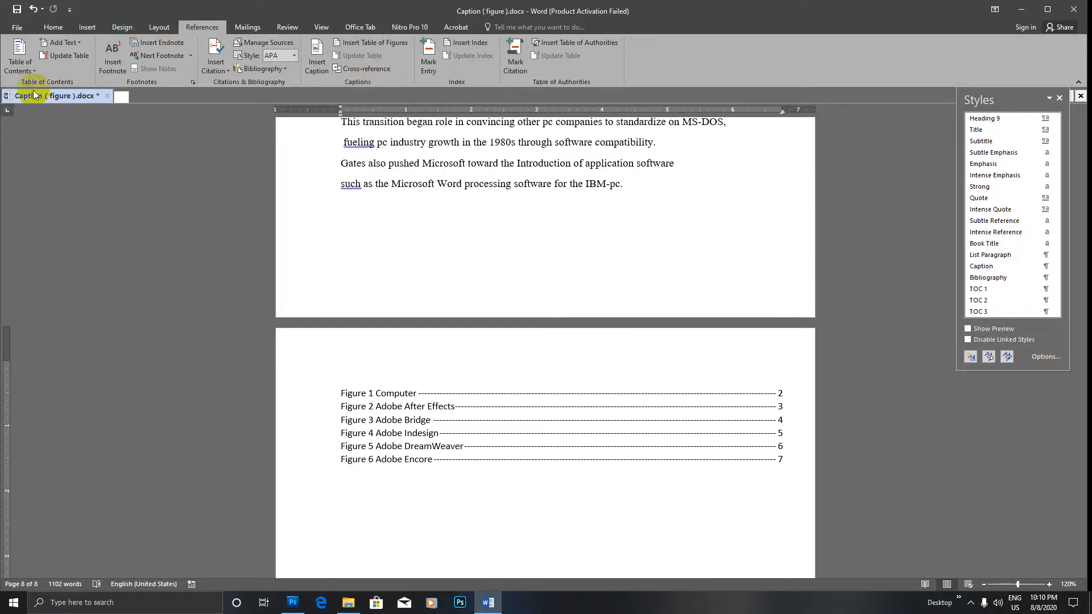
View the built-in table of contents designs, and minimize the document window to the desktop.
left_click(33, 70)
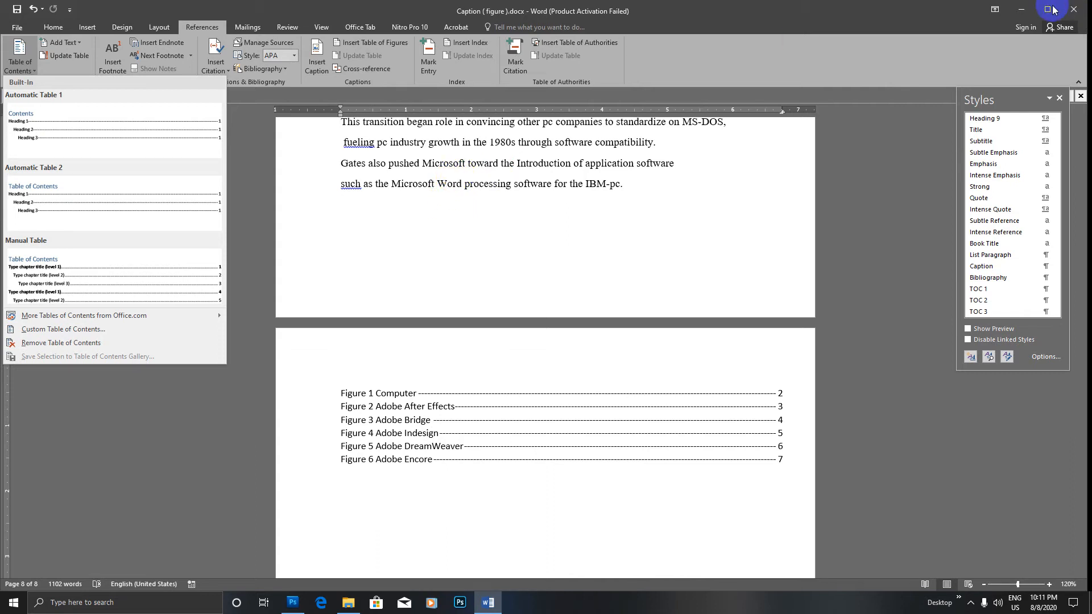
left_click(1022, 9)
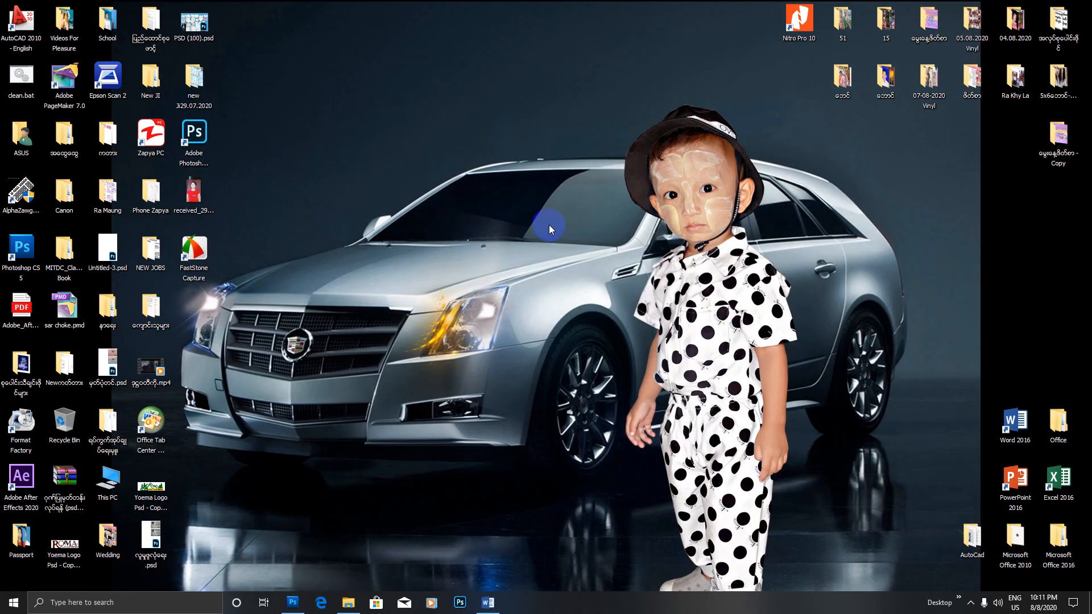